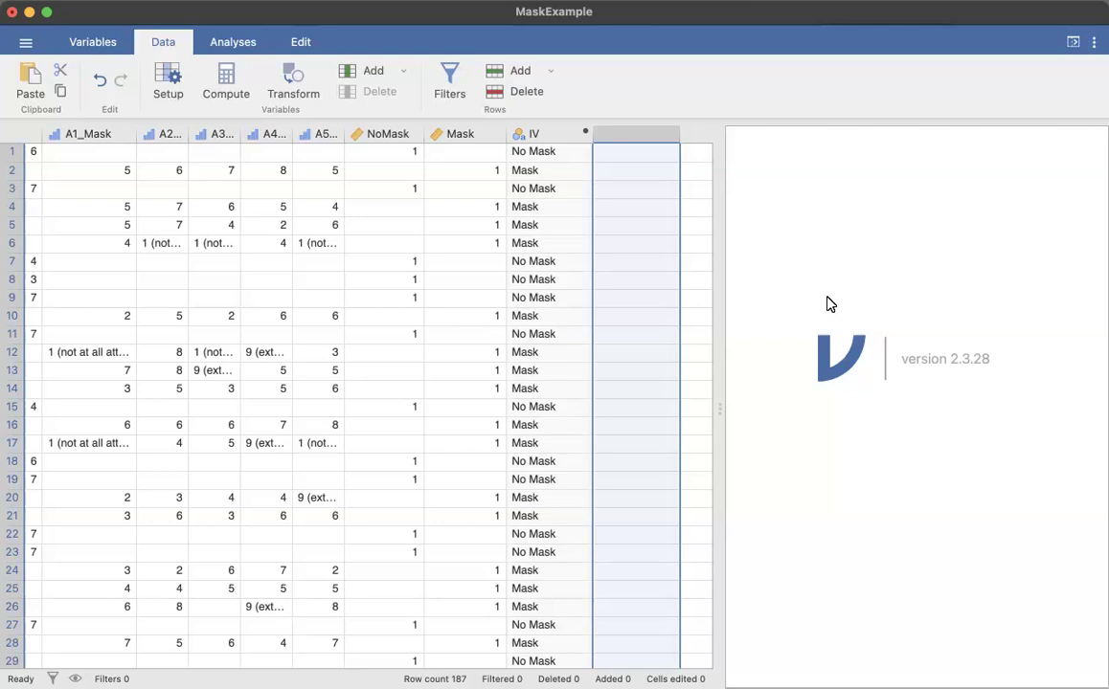
# - Narrow the A1_NoMask through A5_NoMask column widths for easier reading
pyautogui.click(542, 137)
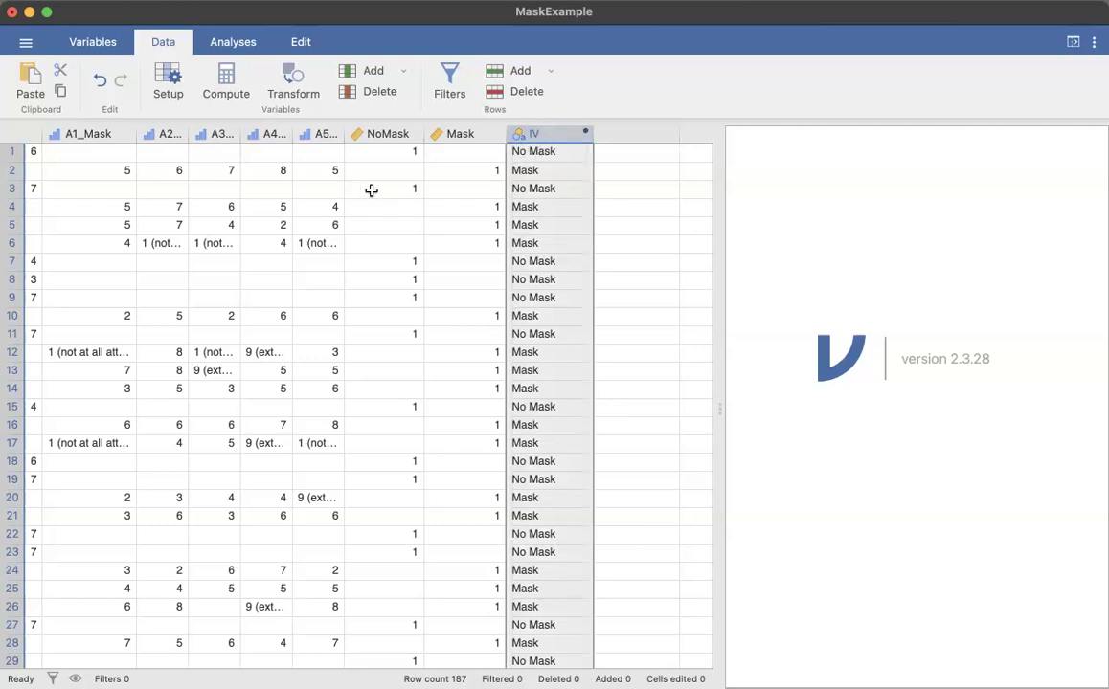
pyautogui.hscroll(-3, 371, 191)
pyautogui.hscroll(-2, 372, 191)
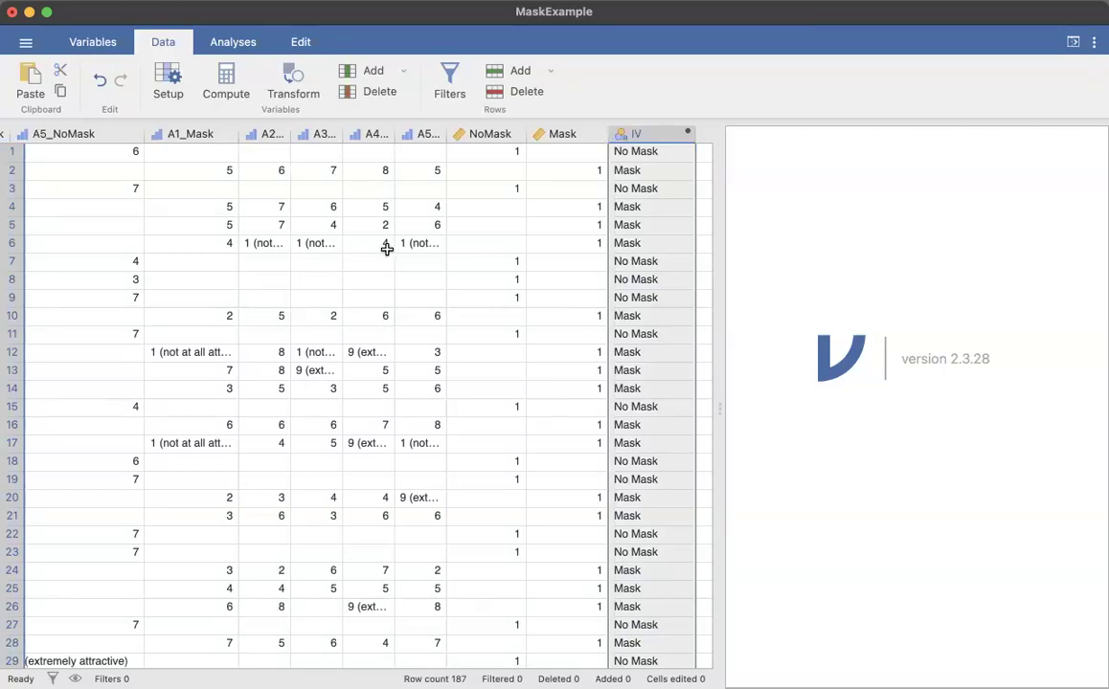
pyautogui.hscroll(-10, 455, 241)
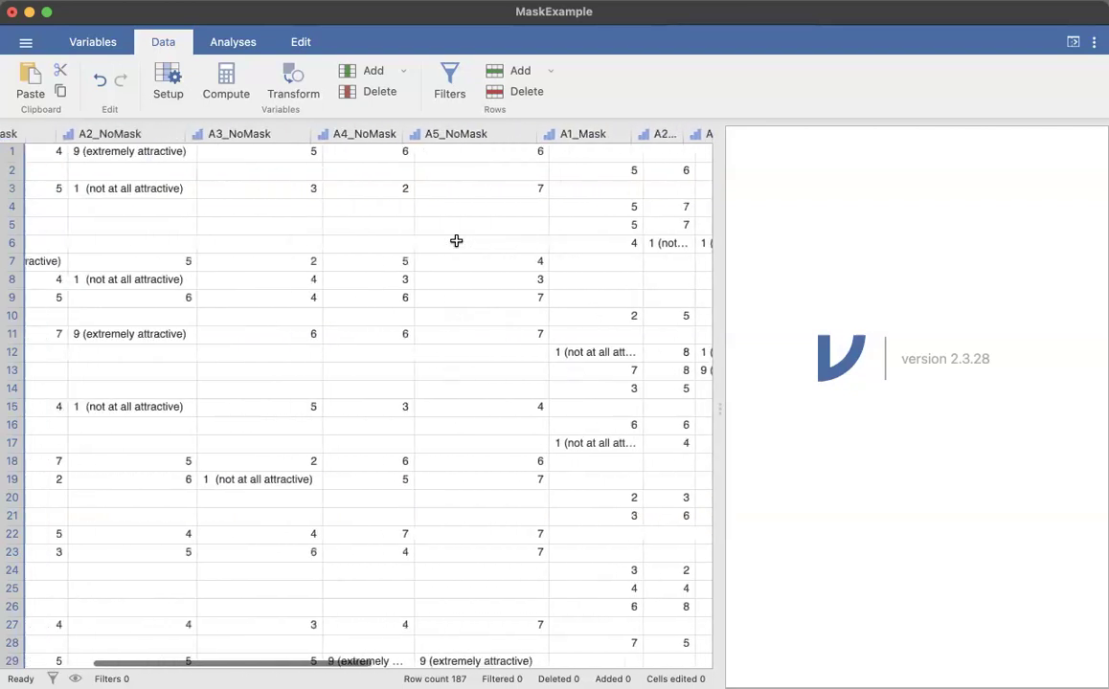
pyautogui.hscroll(-5, 205, 184)
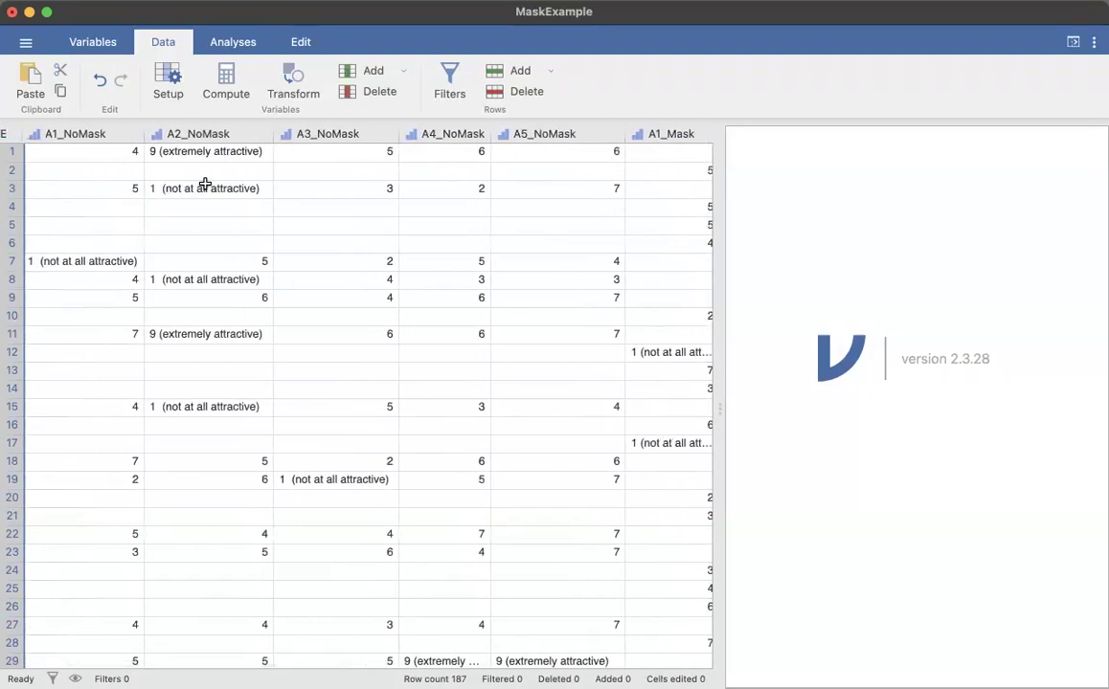
pyautogui.moveTo(94, 134); pyautogui.dragTo(549, 131)
pyautogui.moveTo(154, 139); pyautogui.dragTo(138, 139)
pyautogui.moveTo(267, 139); pyautogui.dragTo(243, 139)
pyautogui.moveTo(364, 137); pyautogui.dragTo(333, 139)
pyautogui.moveTo(561, 137); pyautogui.dragTo(532, 137)
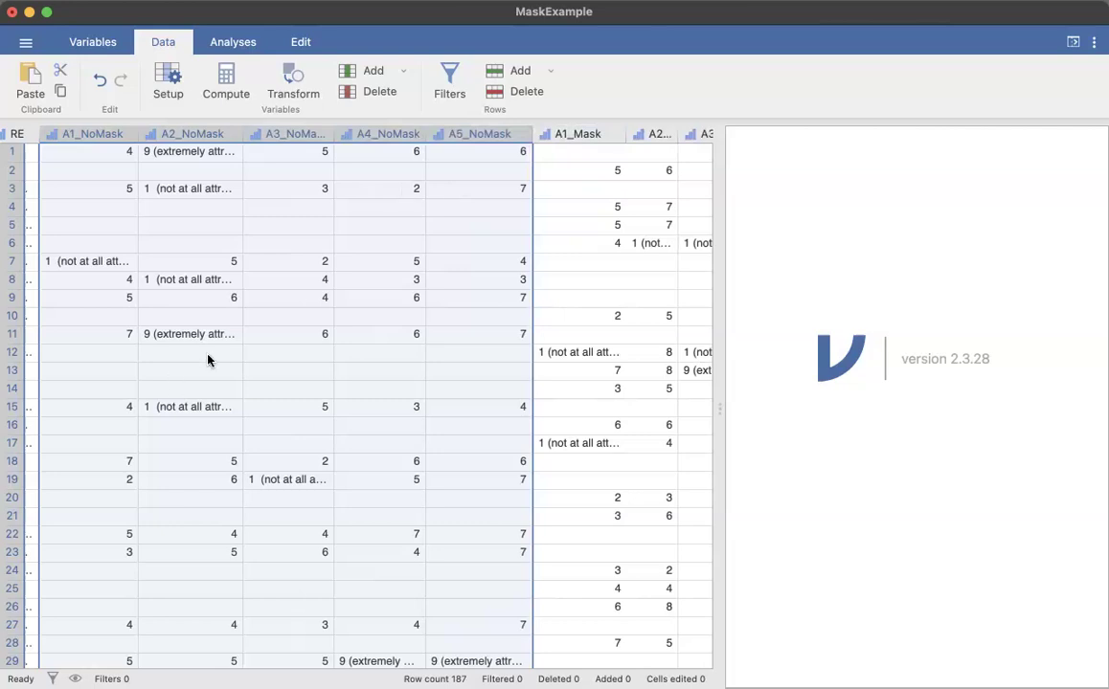
# - Widen the A2_Mask column so its name and values are readable
pyautogui.hscroll(10, 403, 343)
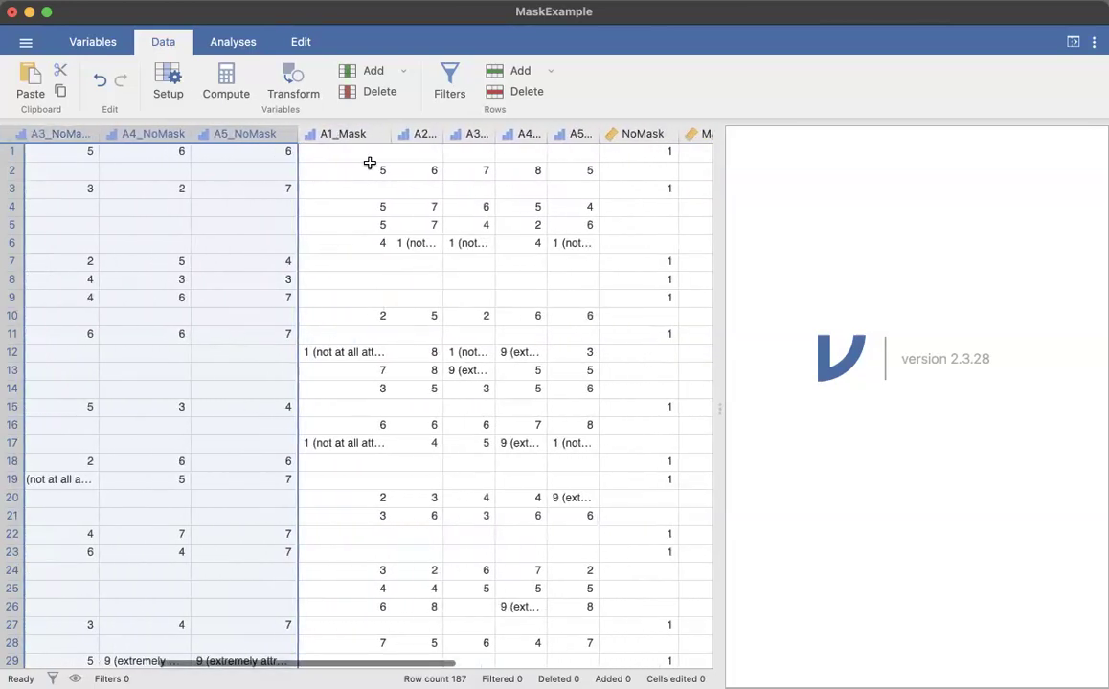
pyautogui.click(377, 135)
pyautogui.moveTo(442, 134); pyautogui.dragTo(717, 134)
# - Widen the data grid to reveal the IV column, checking row 2's IV and Mask item values
pyautogui.hscroll(4, 494, 169)
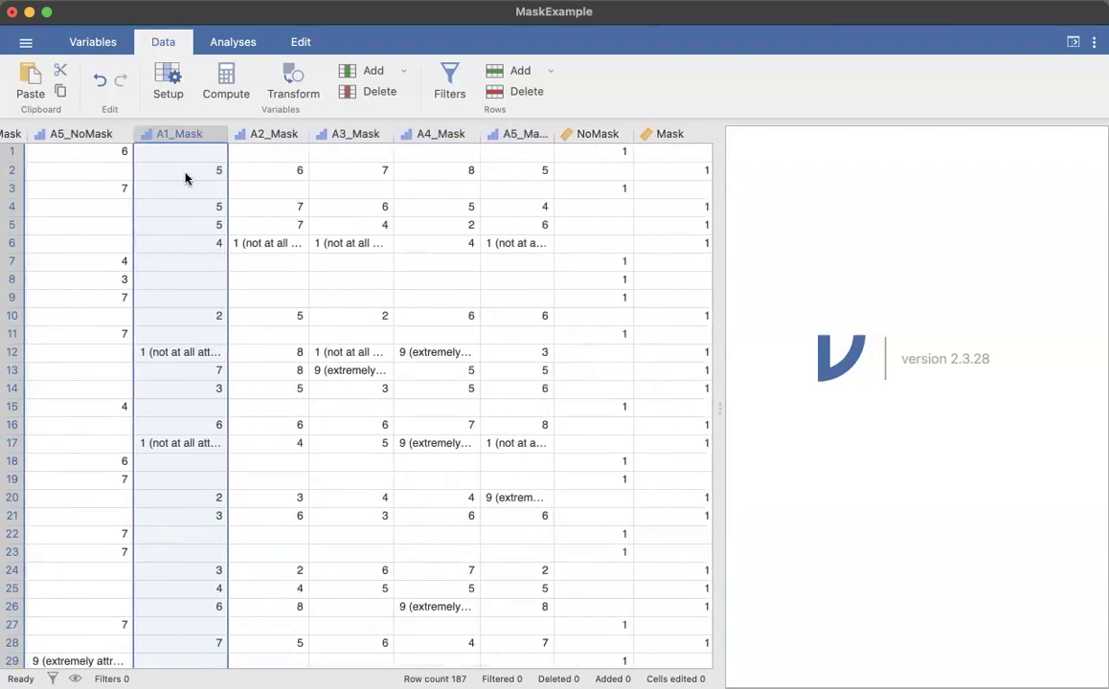
pyautogui.moveTo(181, 172); pyautogui.dragTo(522, 168)
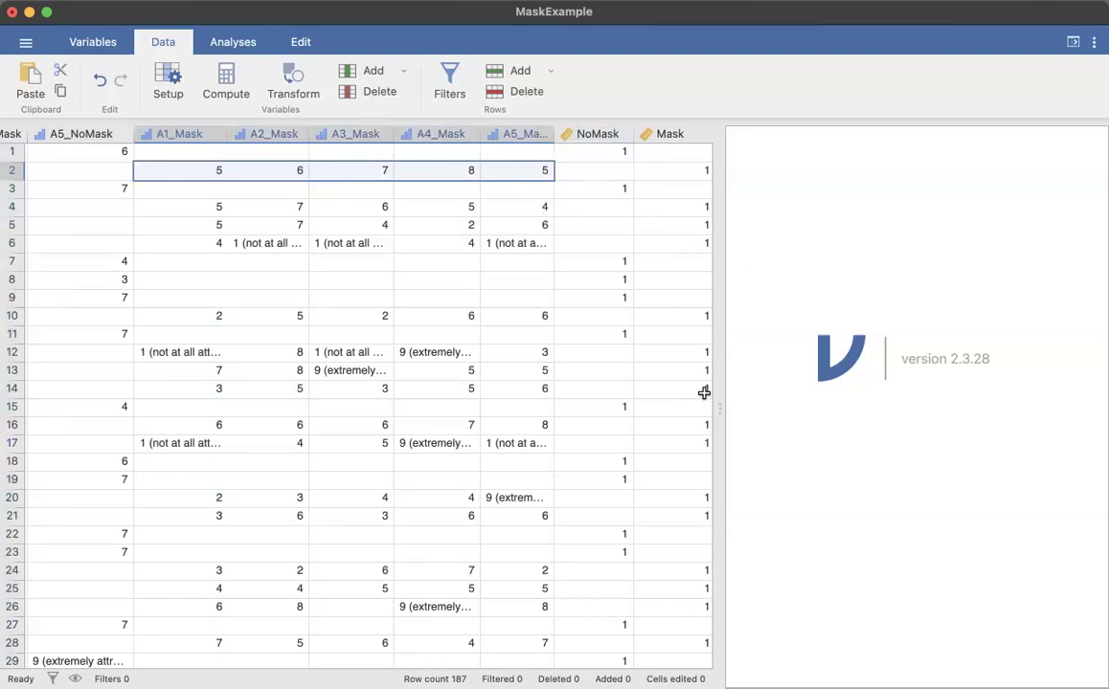
pyautogui.moveTo(717, 409); pyautogui.dragTo(934, 402)
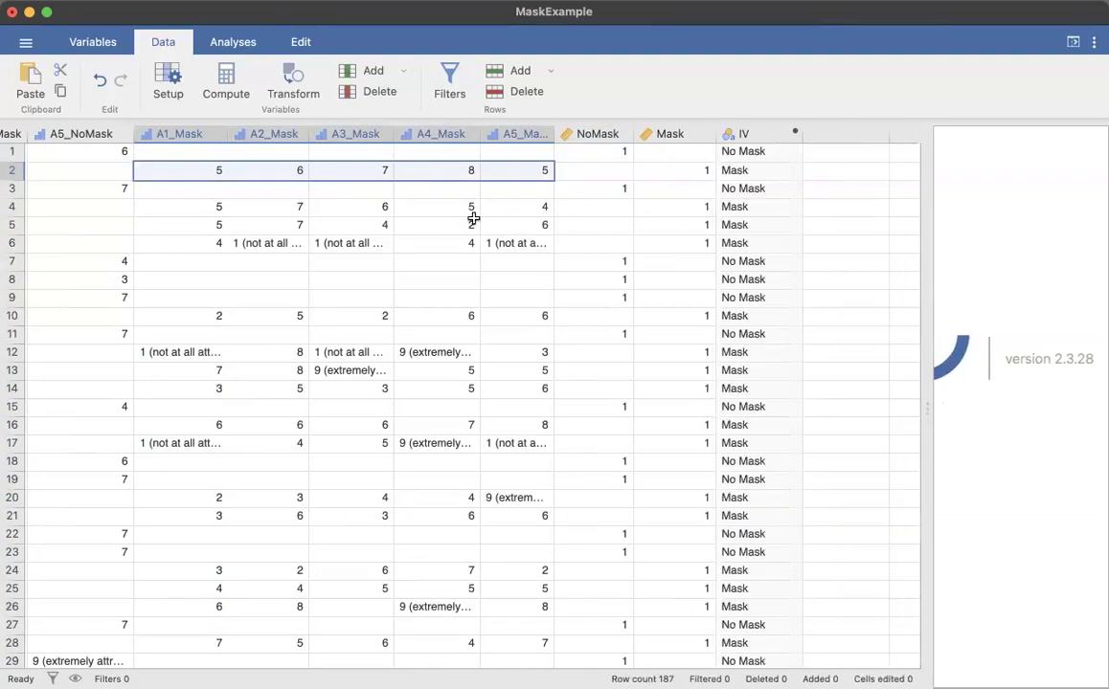
pyautogui.click(763, 180)
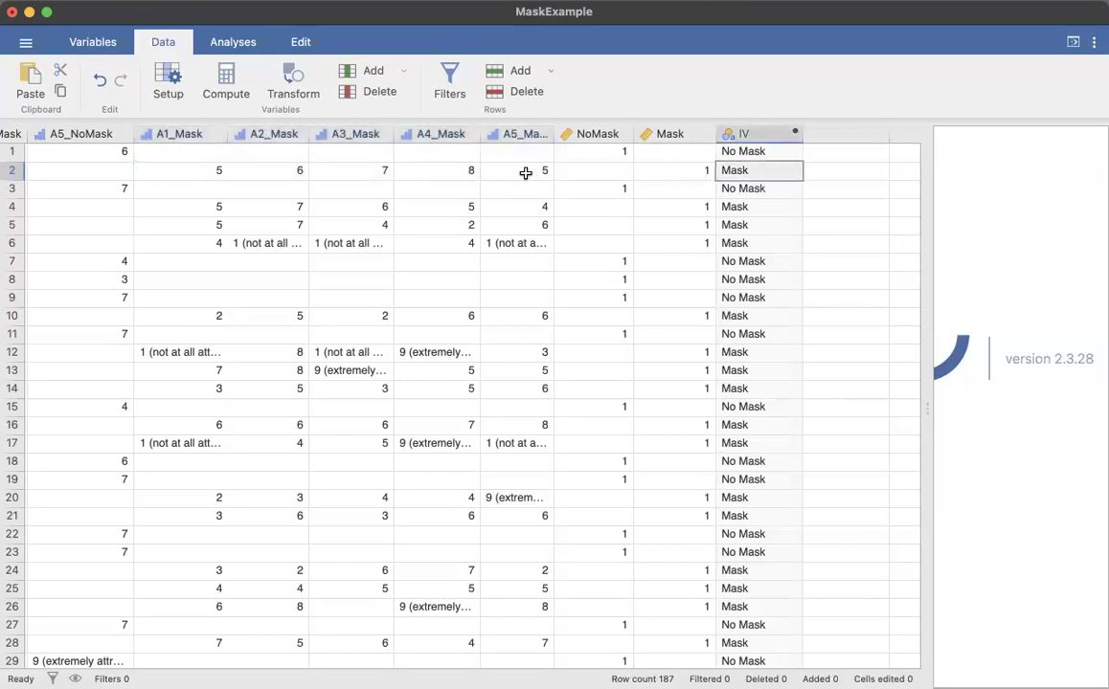
pyautogui.moveTo(515, 174); pyautogui.dragTo(198, 172)
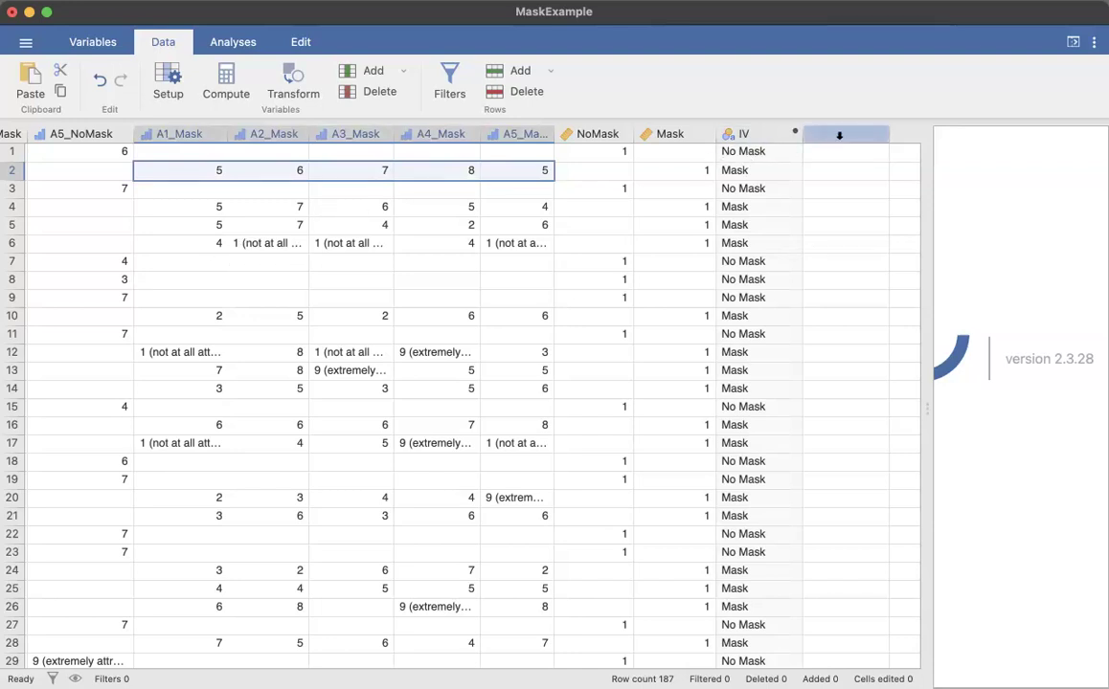
# - Append a new computed variable column, Q, after the IV column via Data > Add
pyautogui.click(839, 135)
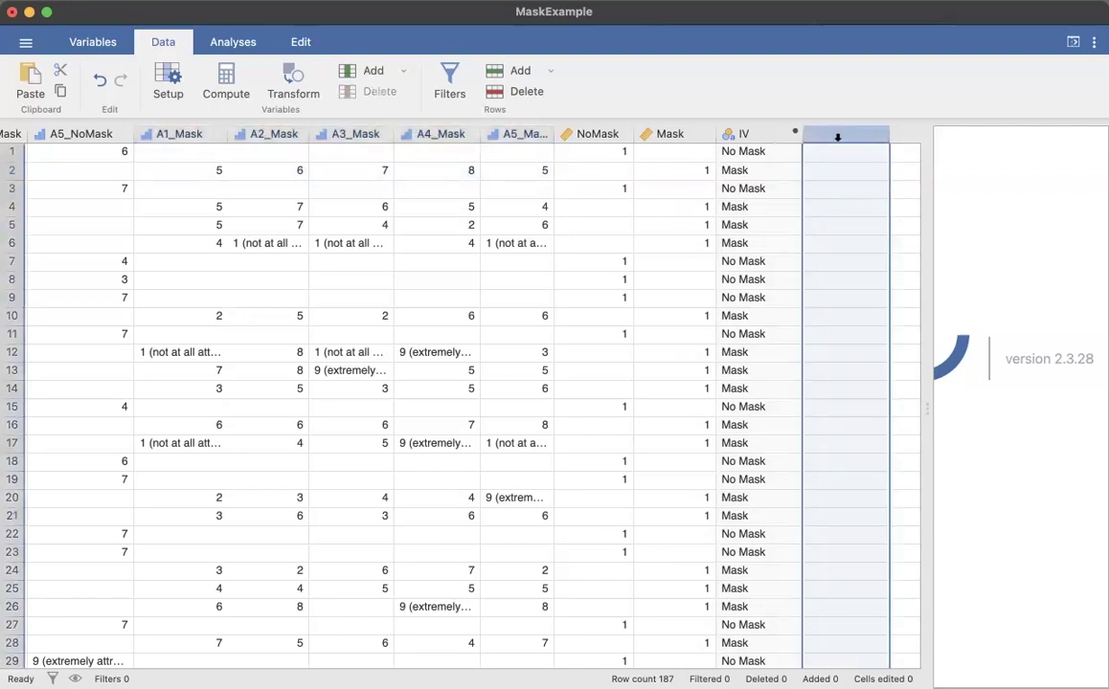
pyautogui.doubleClick(831, 136)
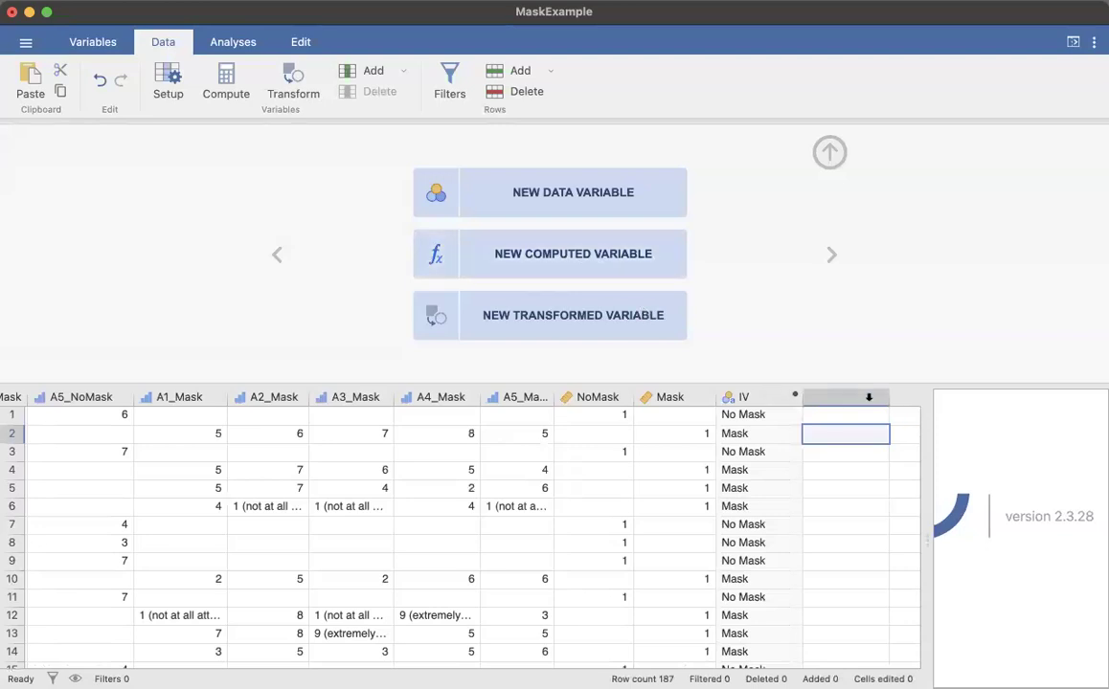
pyautogui.click(829, 153)
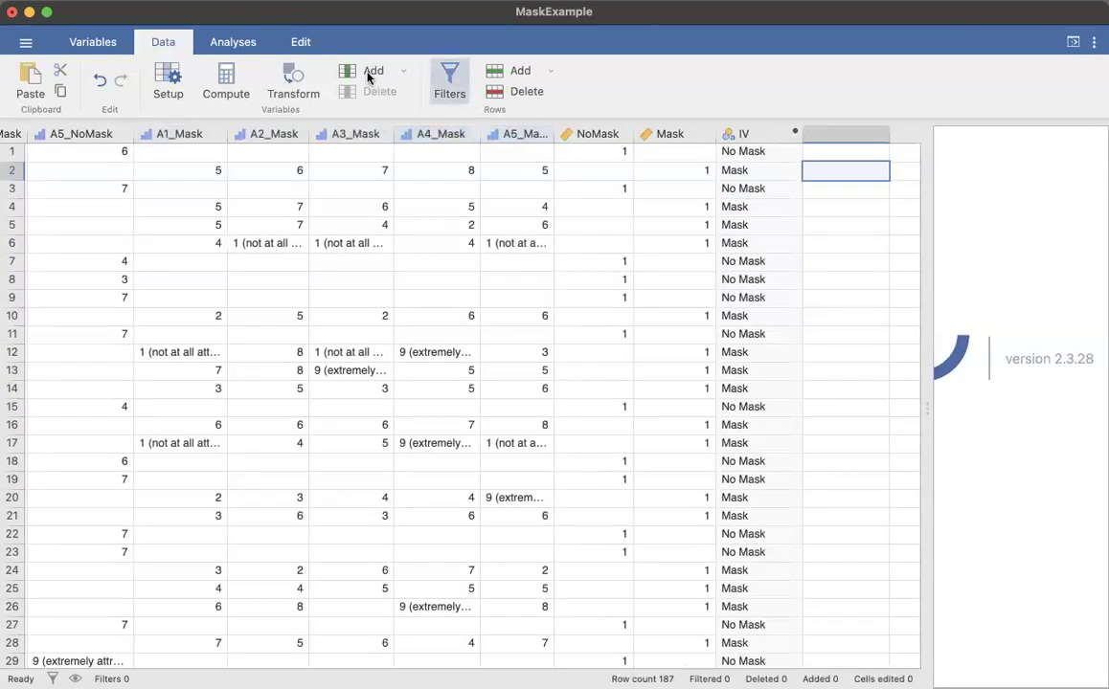
pyautogui.click(370, 72)
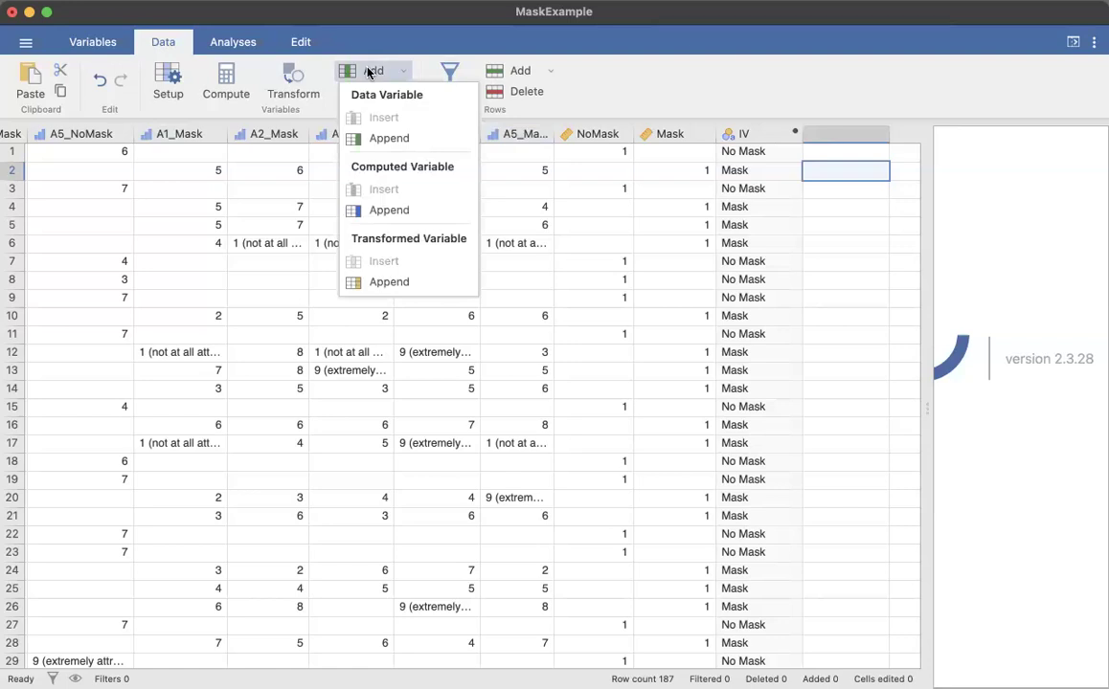
pyautogui.click(785, 128)
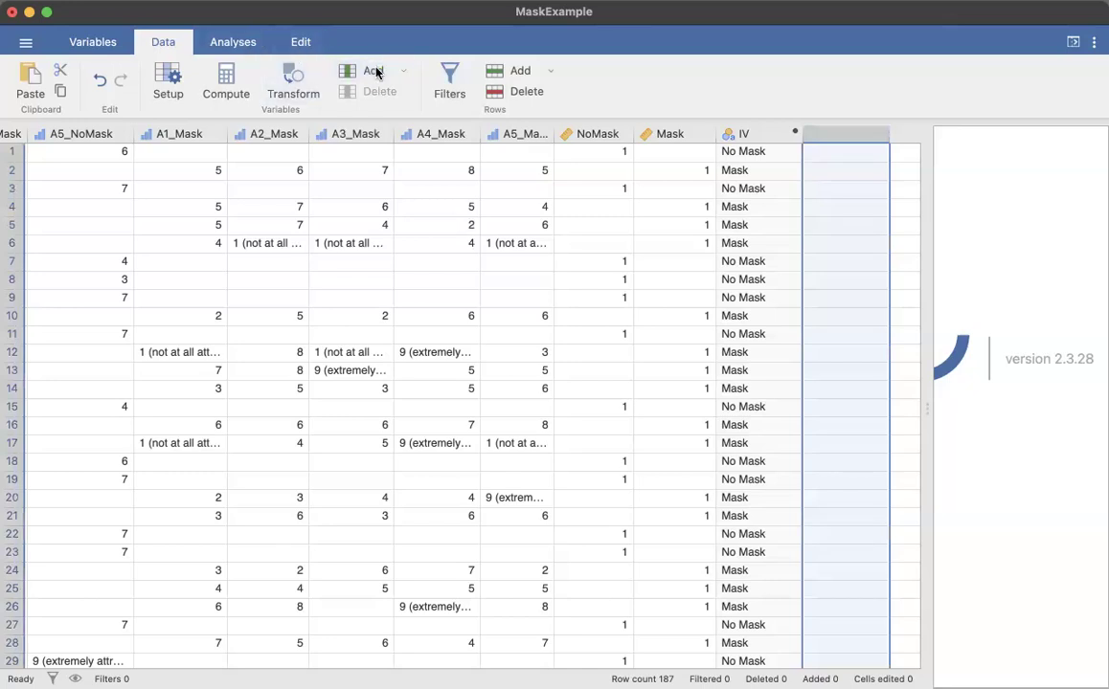
pyautogui.click(376, 73)
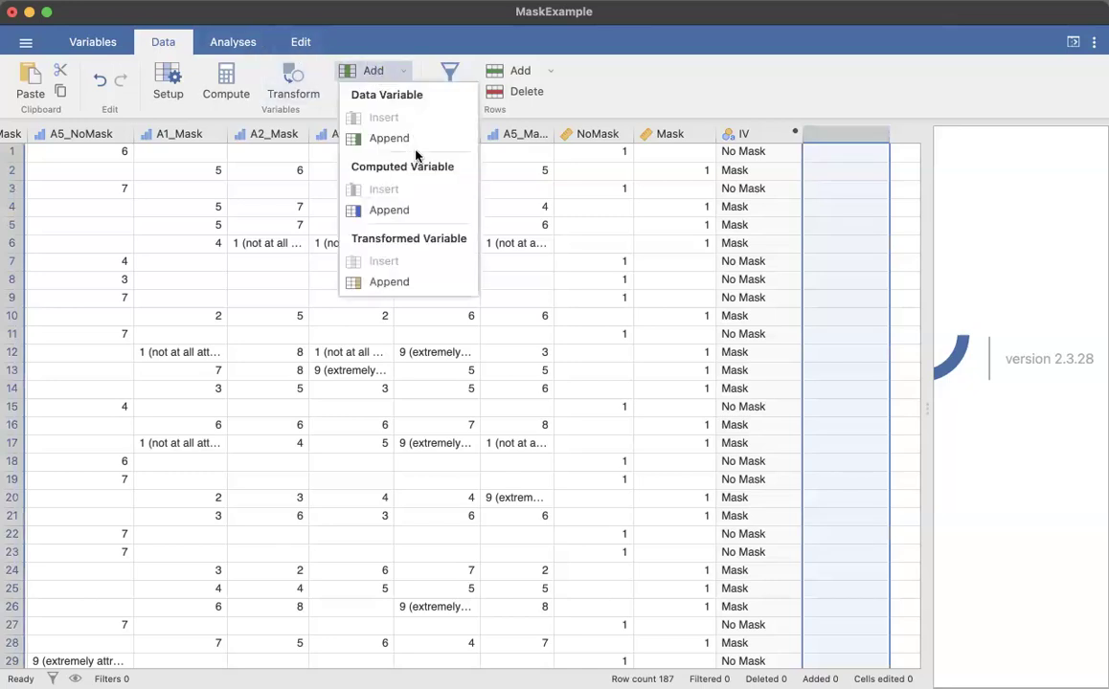
pyautogui.click(392, 213)
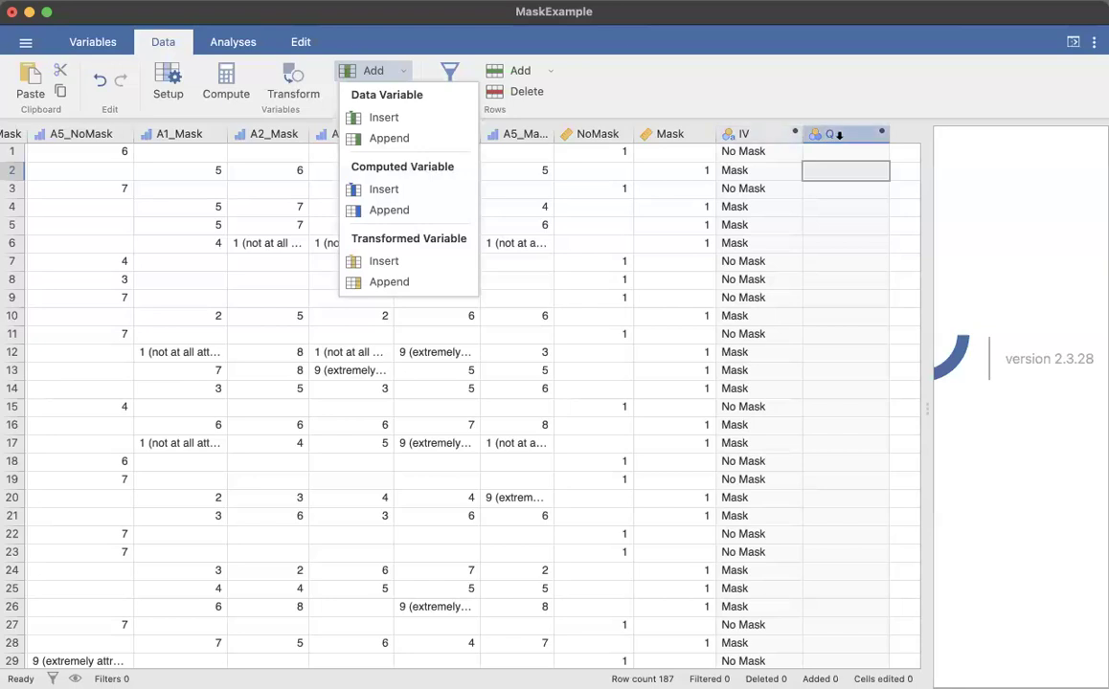
pyautogui.click(847, 134)
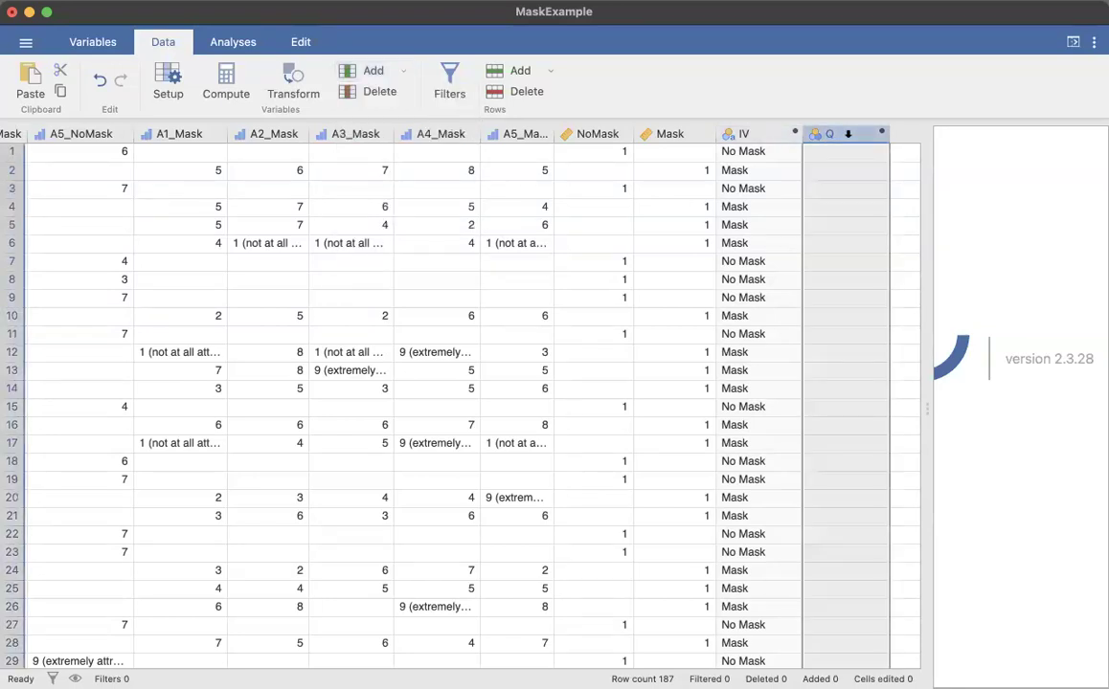
# - Rename the computed variable Q to DV_Attractiveness
pyautogui.doubleClick(847, 135)
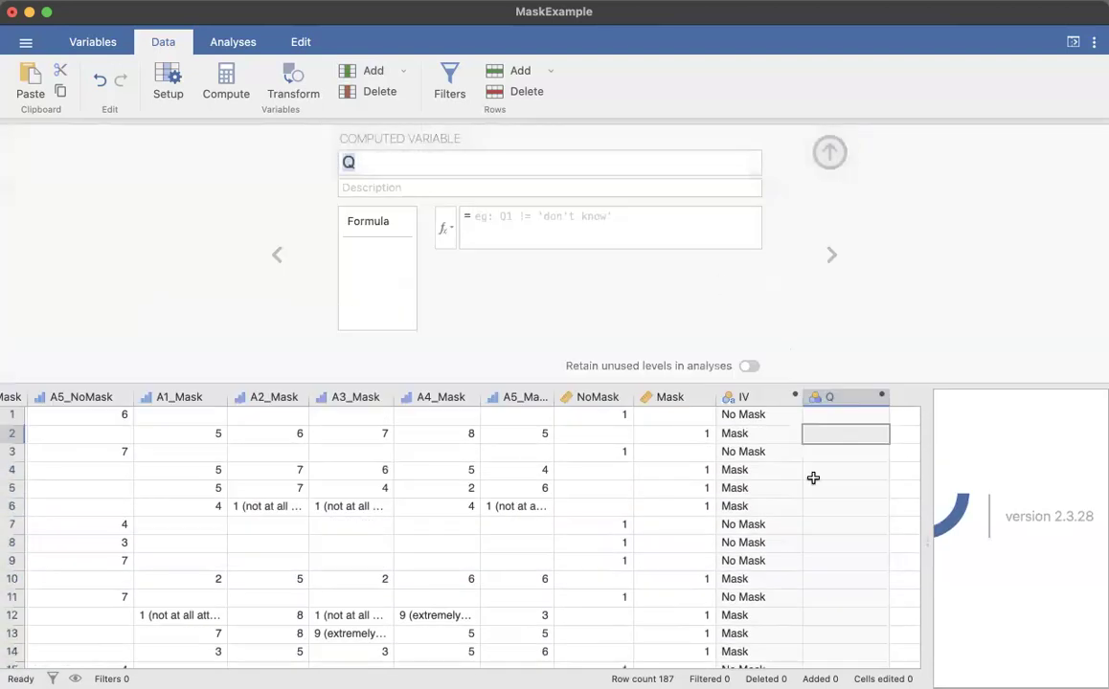
pyautogui.hscroll(3, 814, 478)
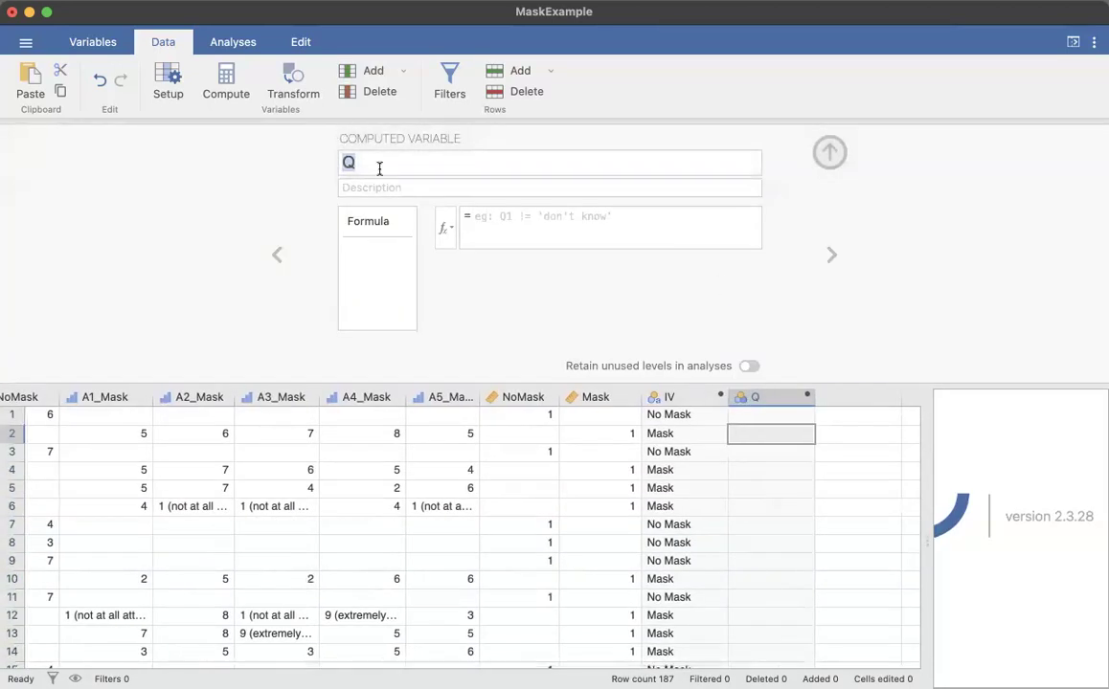
pyautogui.write('DV_Attractv')
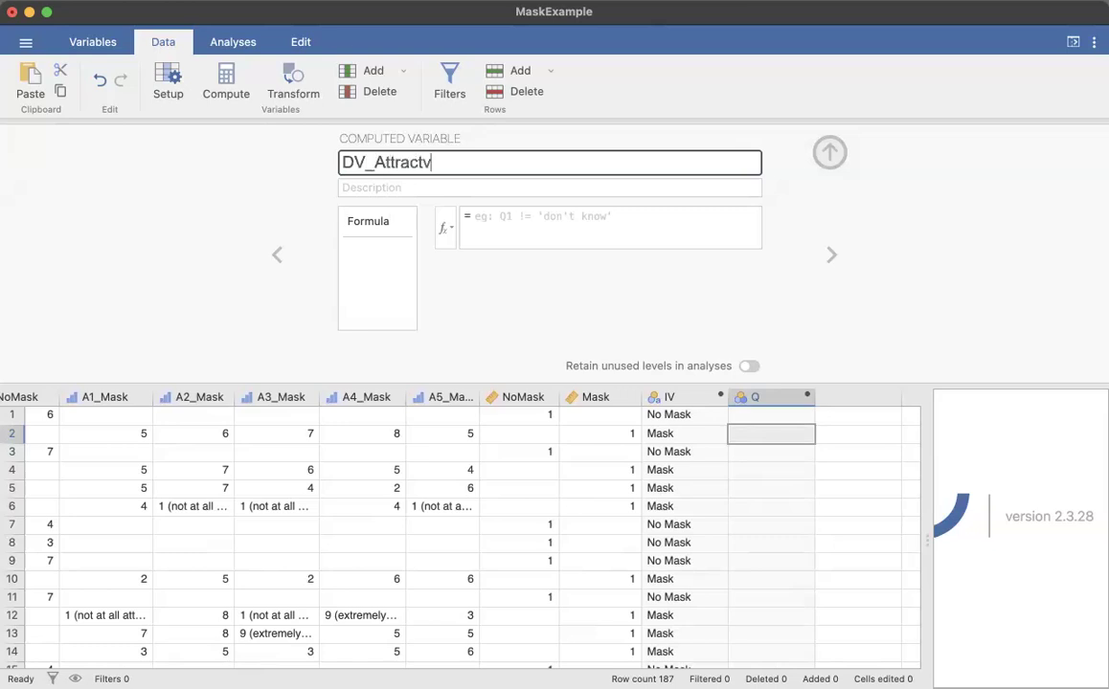
pyautogui.press('BackSpace')
pyautogui.write('iveness')
# - Set the description to 'Total of 5 attractiveness questions across two conditions'
pyautogui.click(382, 187)
pyautogui.write('Total of 5 atr')
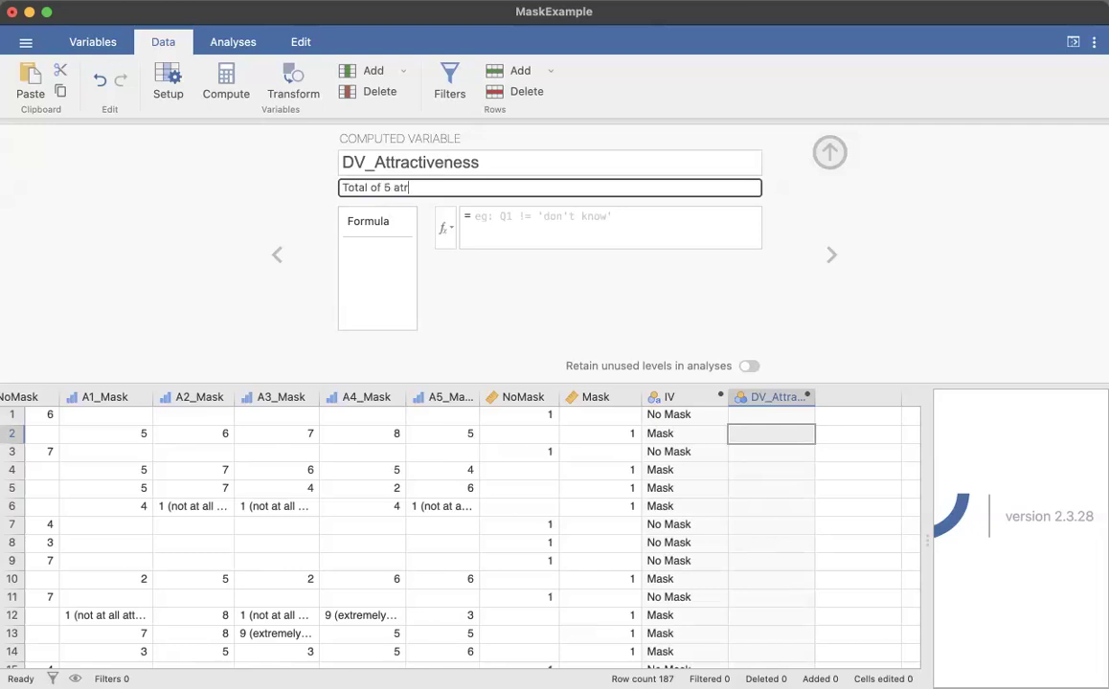
pyautogui.write('tractiveness questions across two conditions')
pyautogui.click(495, 212)
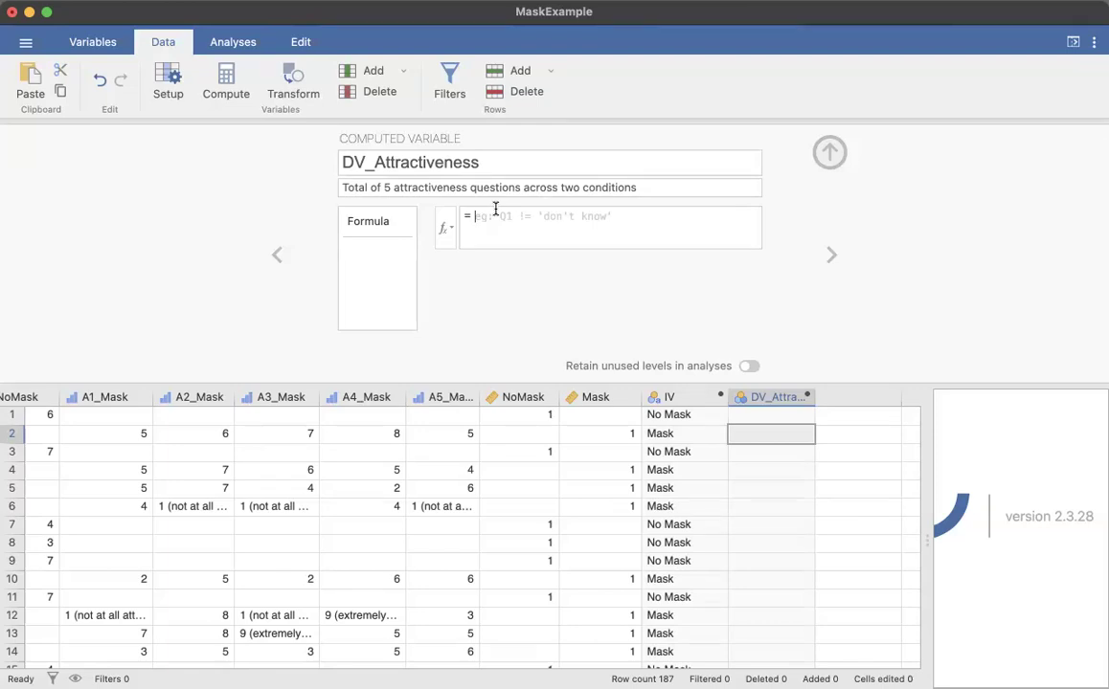
pyautogui.click(700, 418)
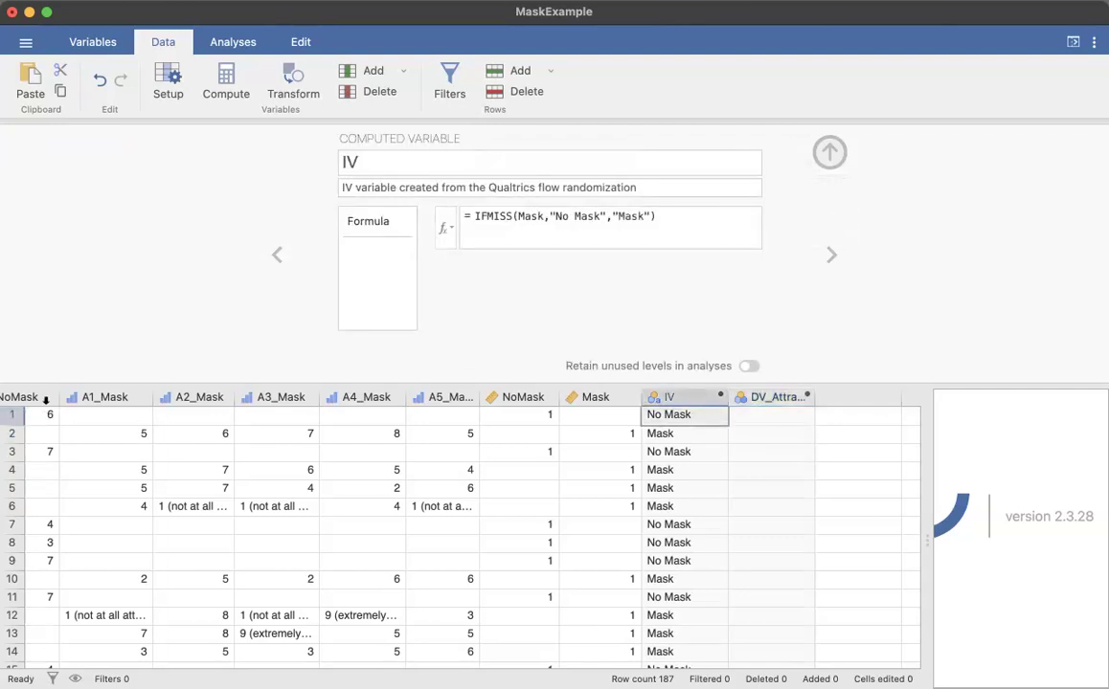
pyautogui.click(684, 435)
pyautogui.moveTo(452, 436); pyautogui.dragTo(136, 437)
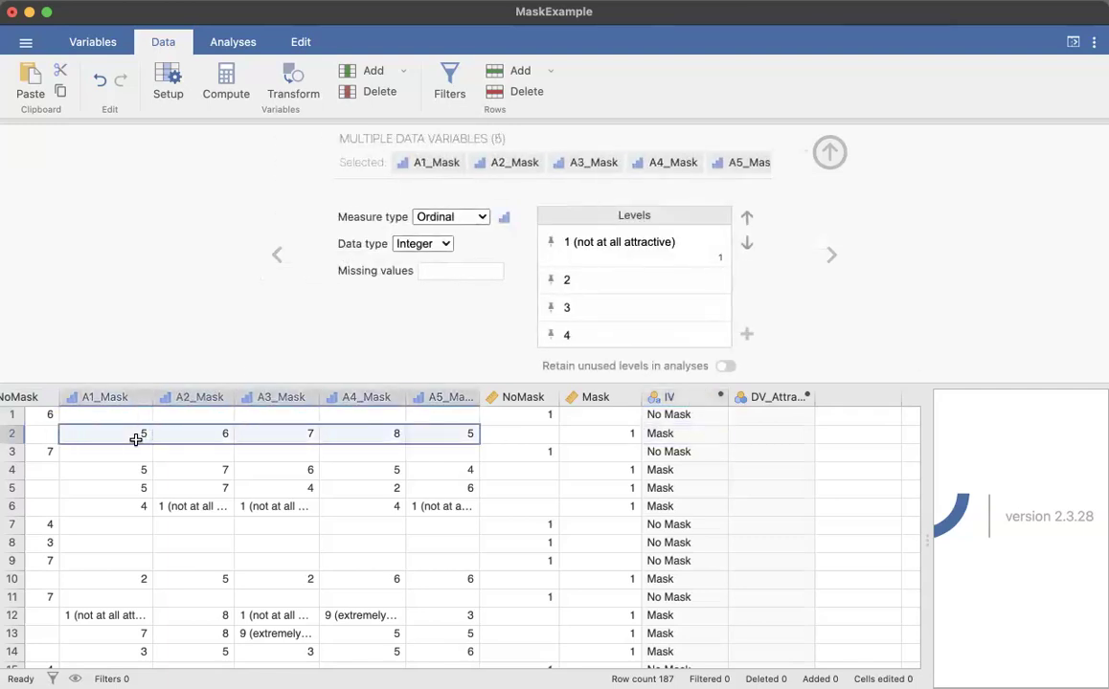
pyautogui.click(778, 401)
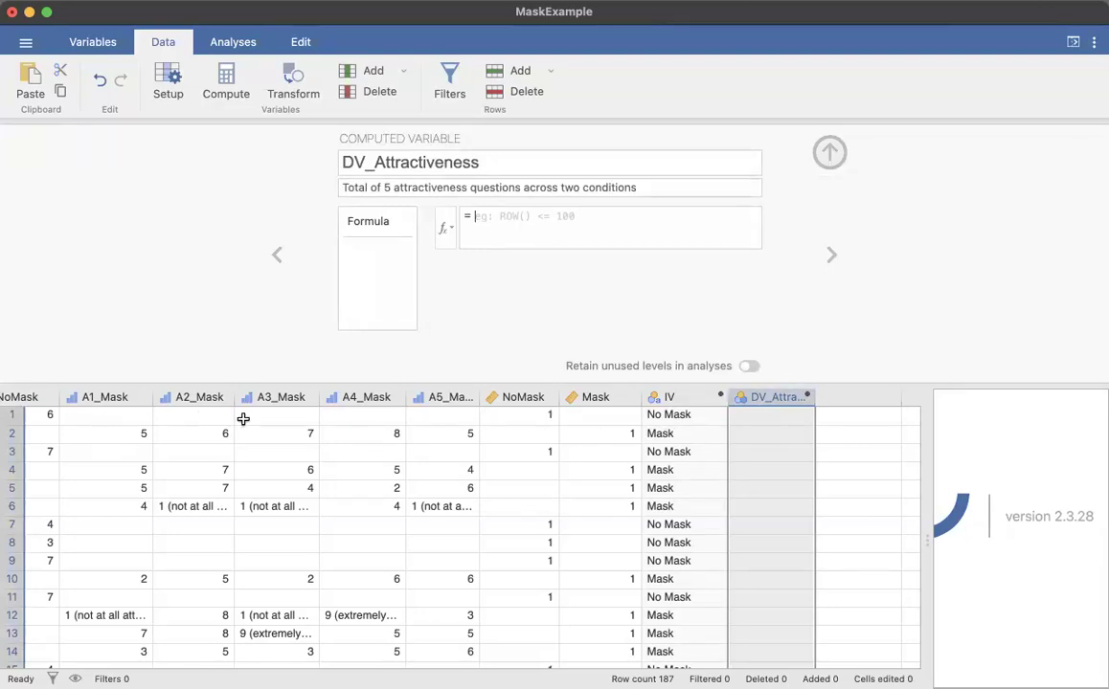
pyautogui.click(767, 417)
pyautogui.click(761, 395)
pyautogui.click(509, 219)
# - Write the formula start IF(IV=="No Mask",SUM( in the DV_Attractiveness formula box
pyautogui.write('IF(')
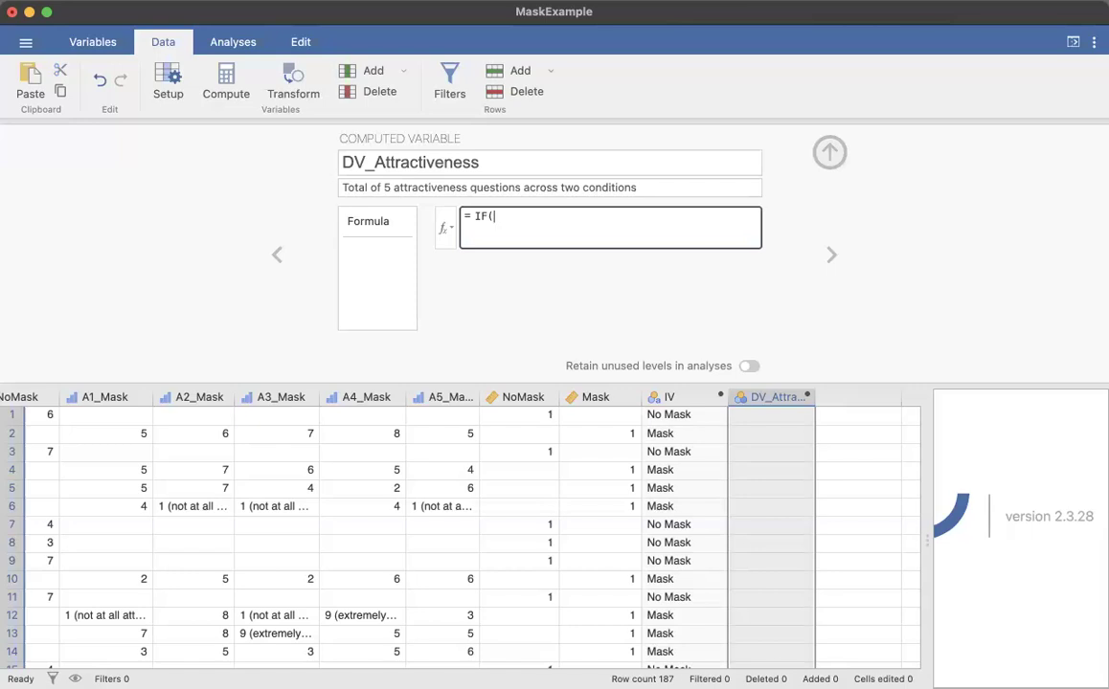
pyautogui.write('IV')
pyautogui.write('==')
pyautogui.write('N')
pyautogui.write('"')
pyautogui.write('No Ma')
pyautogui.write('sk')
pyautogui.write('M')
pyautogui.write('(')
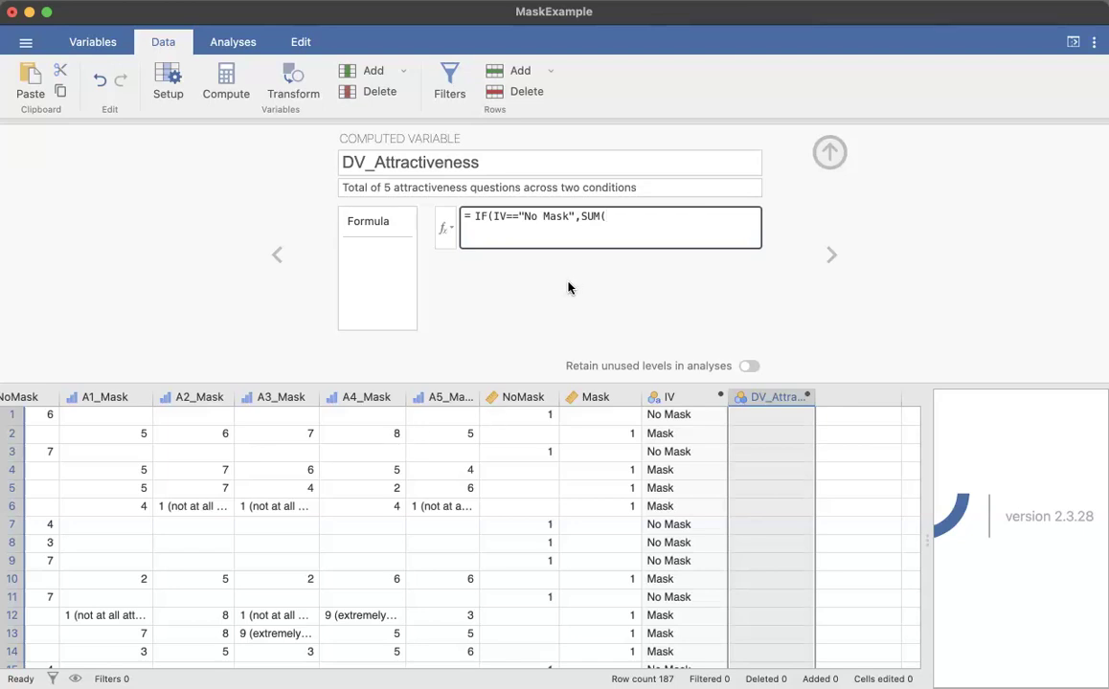
# - Fill the first SUM with A1_NoMask, A2_NoMask, A3_NoMask, A4_NoMask, A5_NoMask and close it
pyautogui.click(447, 230)
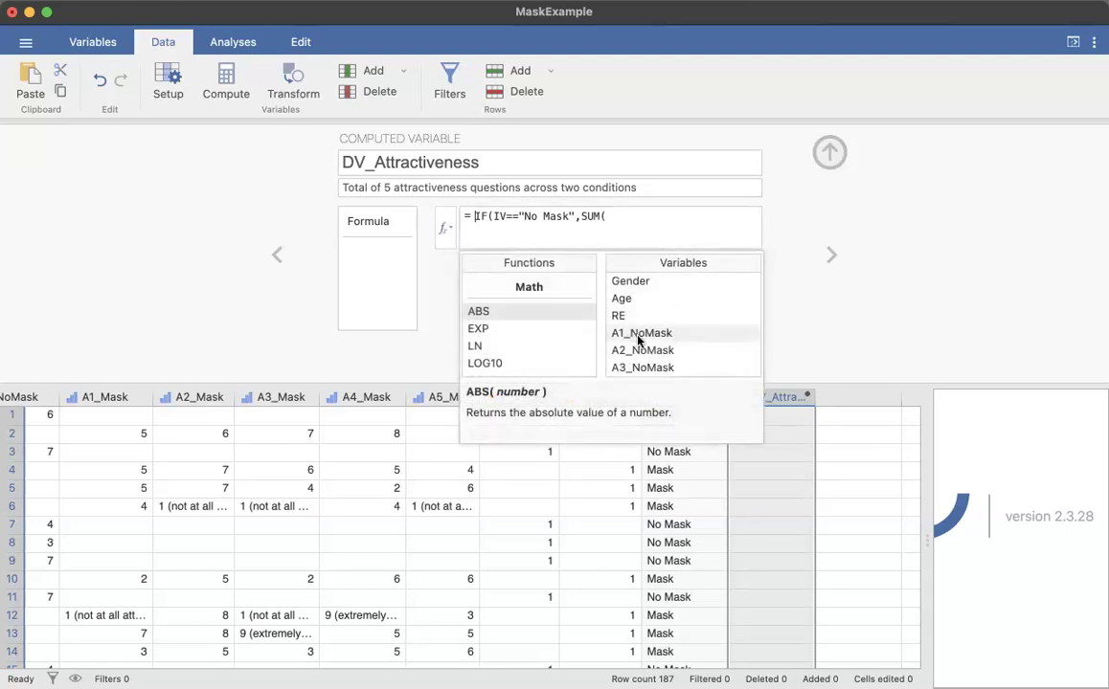
pyautogui.click(612, 217)
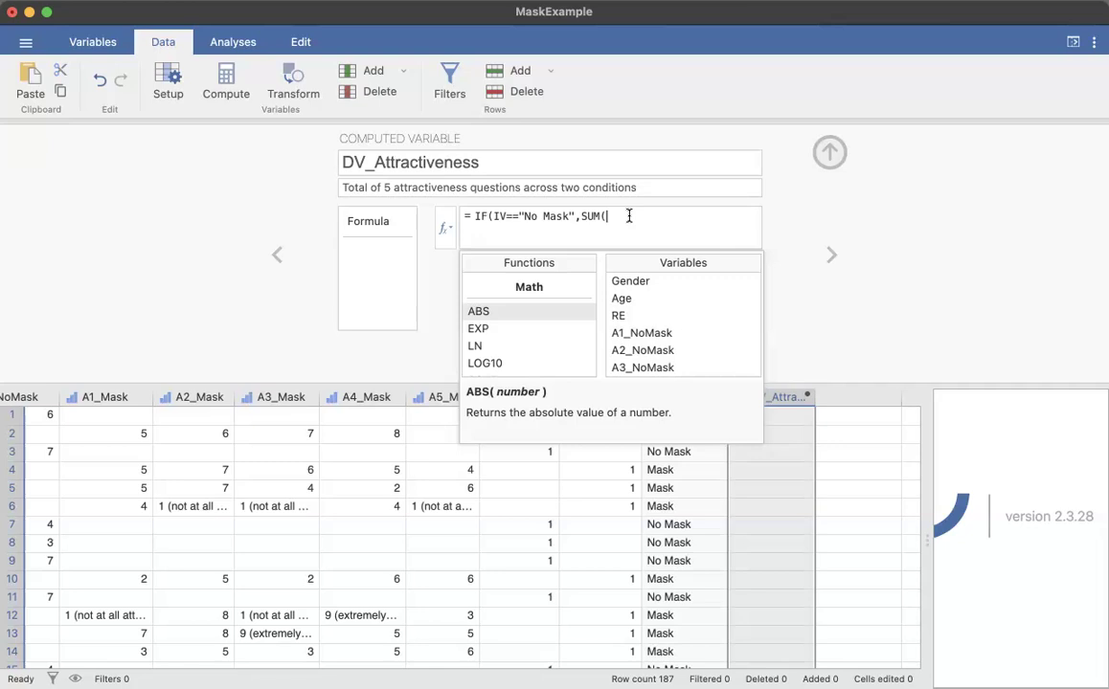
pyautogui.doubleClick(640, 335)
pyautogui.write(',')
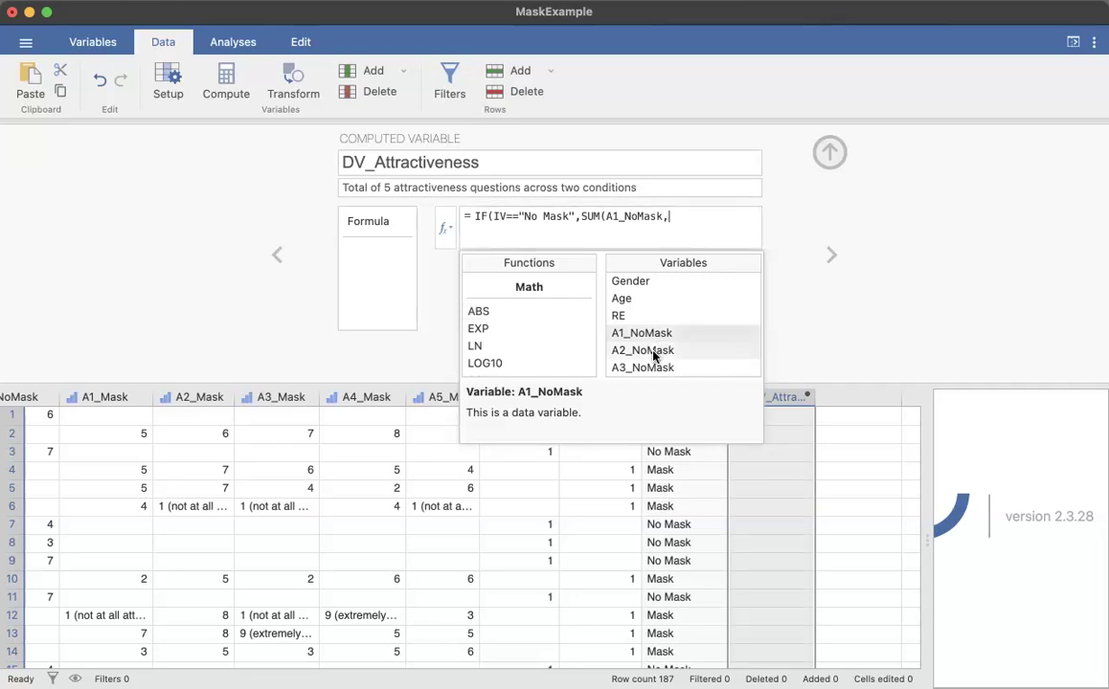
pyautogui.doubleClick(648, 352)
pyautogui.write(',')
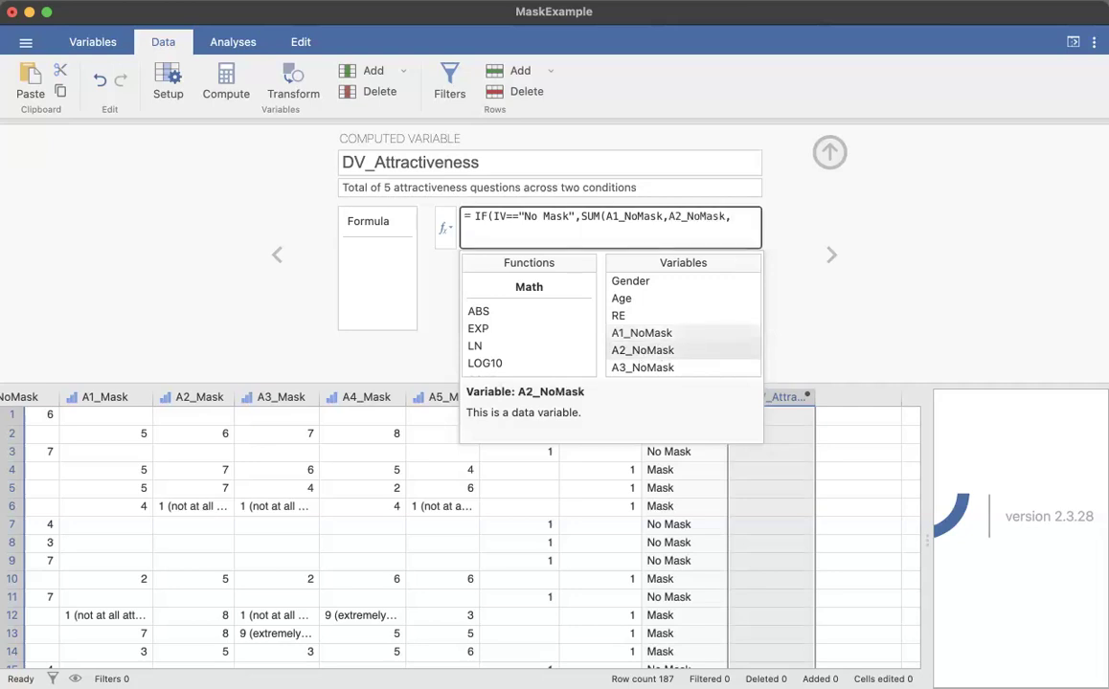
pyautogui.scroll(-3, 666, 326)
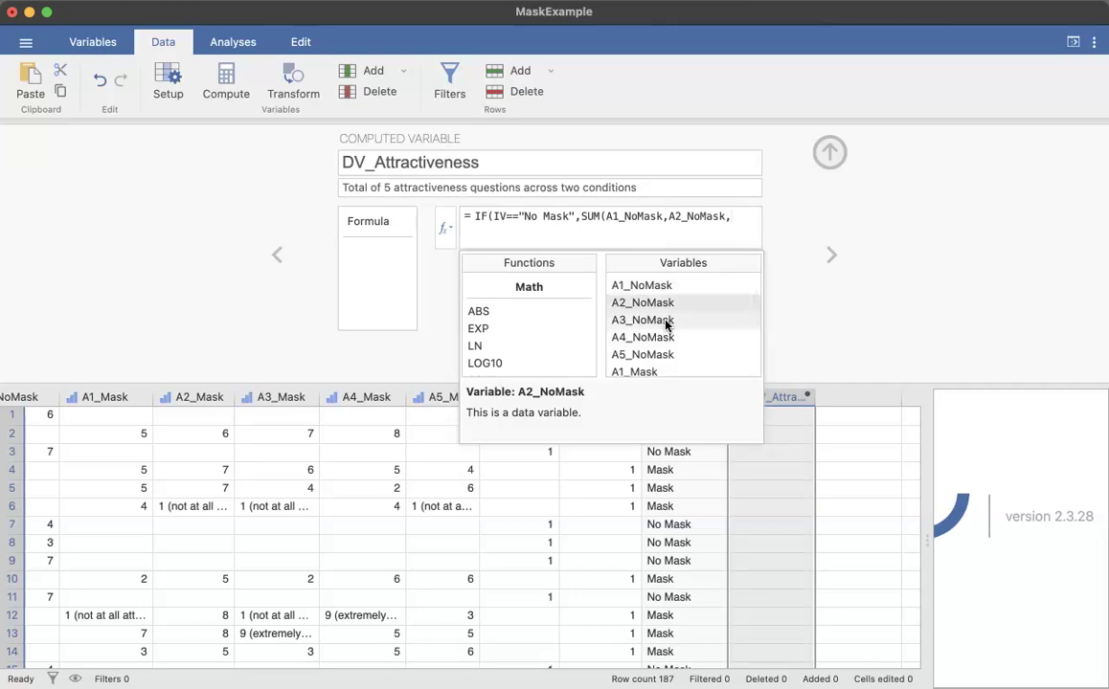
pyautogui.doubleClick(665, 325)
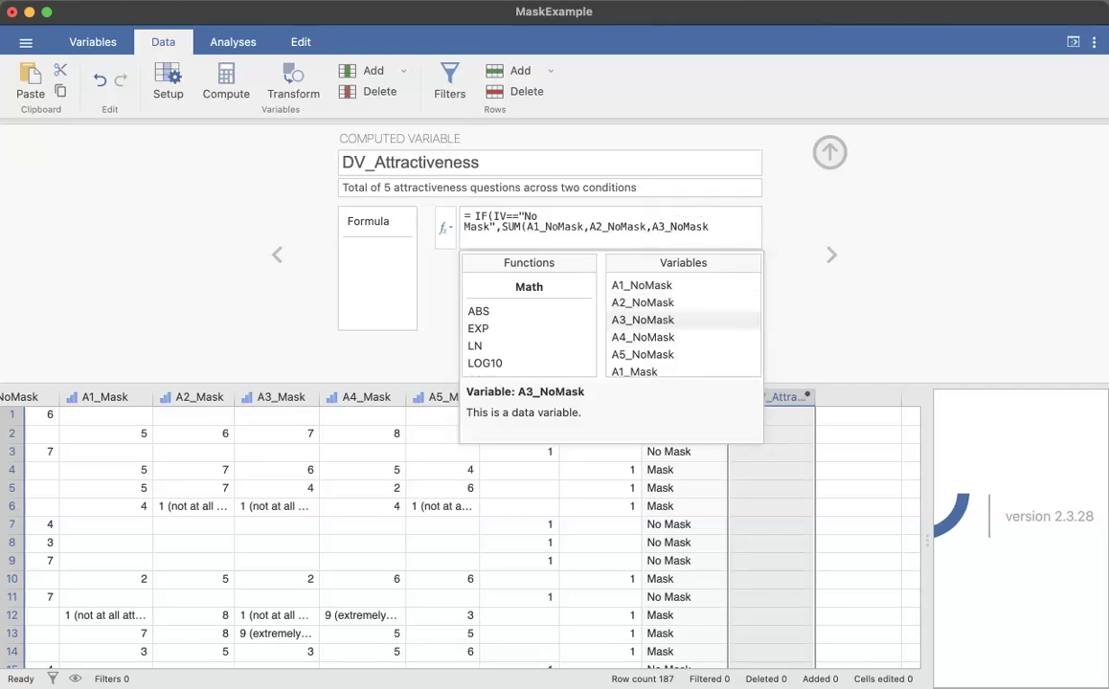
pyautogui.write(',')
pyautogui.doubleClick(664, 338)
pyautogui.write(',A4_NoMask,')
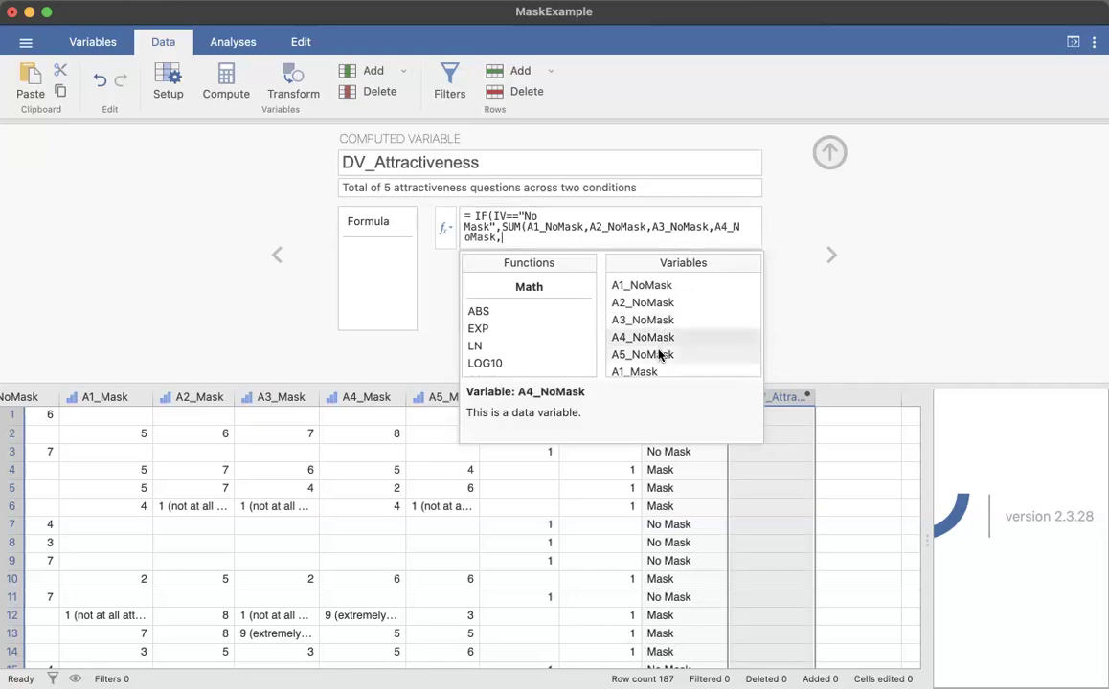
pyautogui.doubleClick(659, 354)
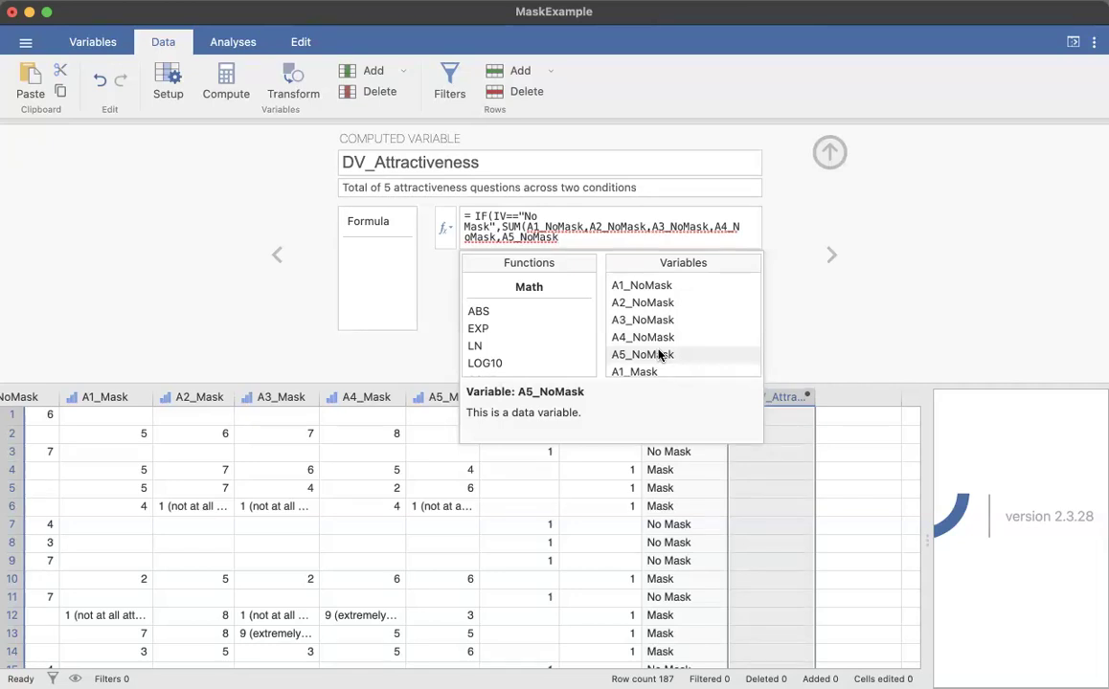
pyautogui.write(')')
# - Start the else branch as a second SUM containing A1_Mask and A2_Mask
pyautogui.write(',')
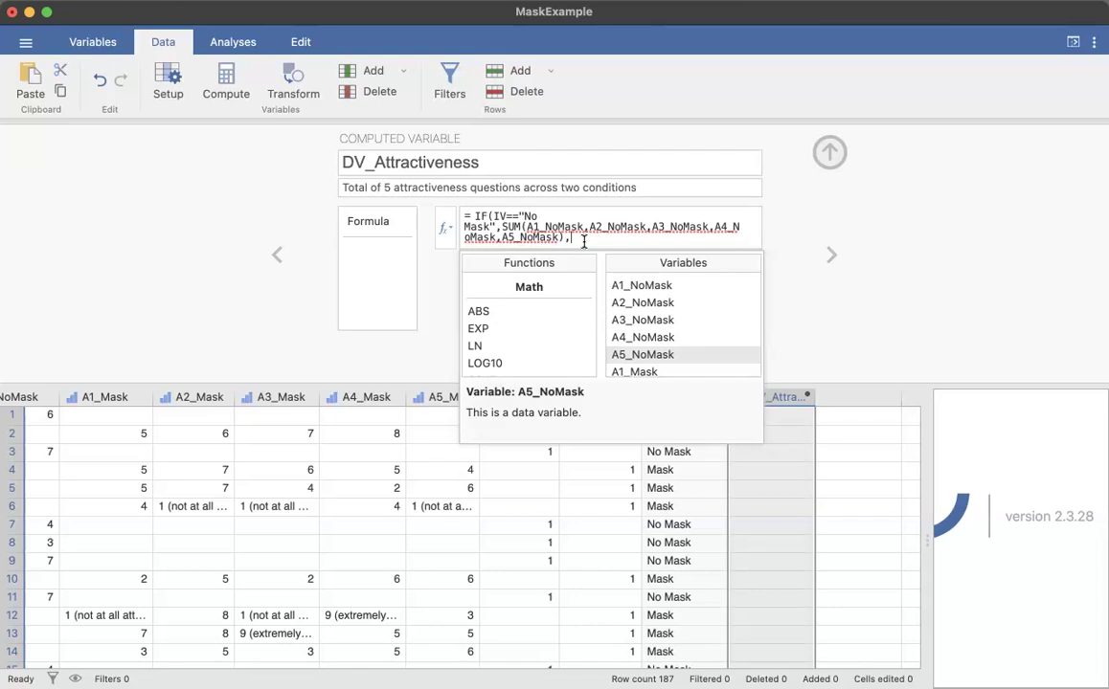
pyautogui.click(583, 241)
pyautogui.write('SUM(')
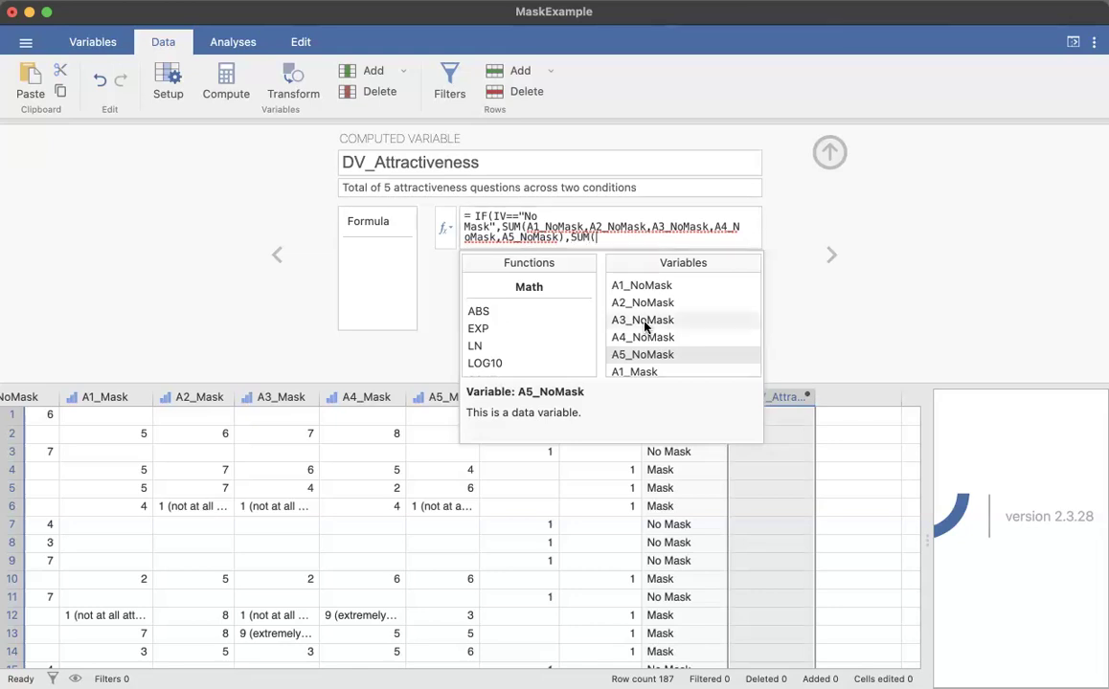
pyautogui.scroll(-3, 648, 324)
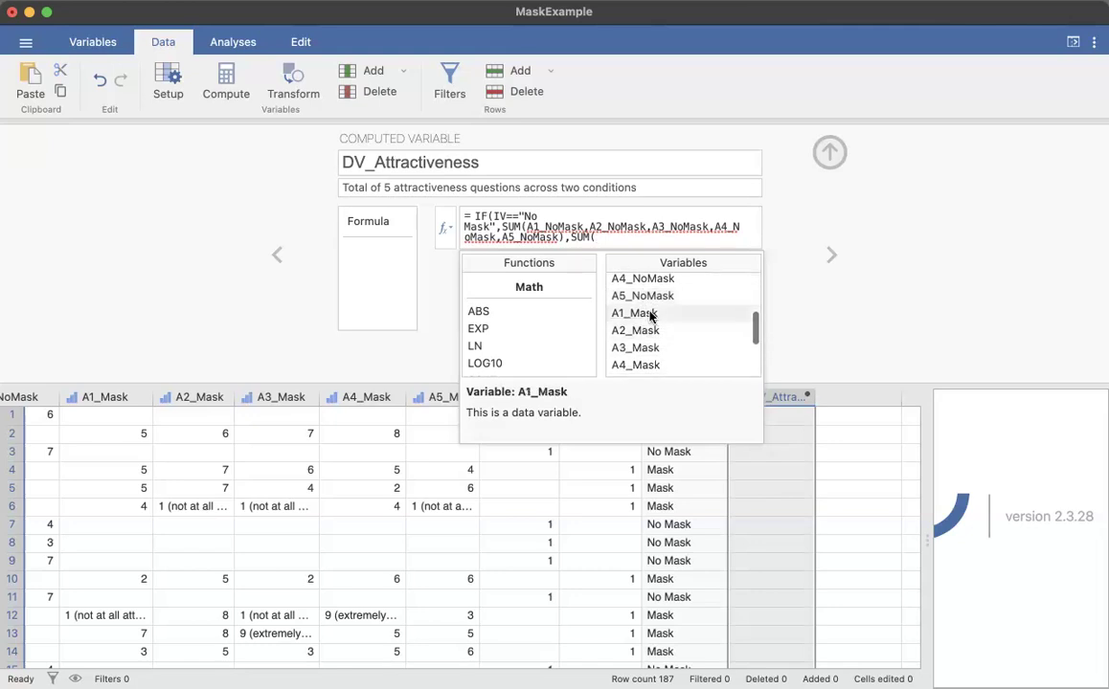
pyautogui.doubleClick(650, 314)
pyautogui.write(',')
pyautogui.doubleClick(648, 331)
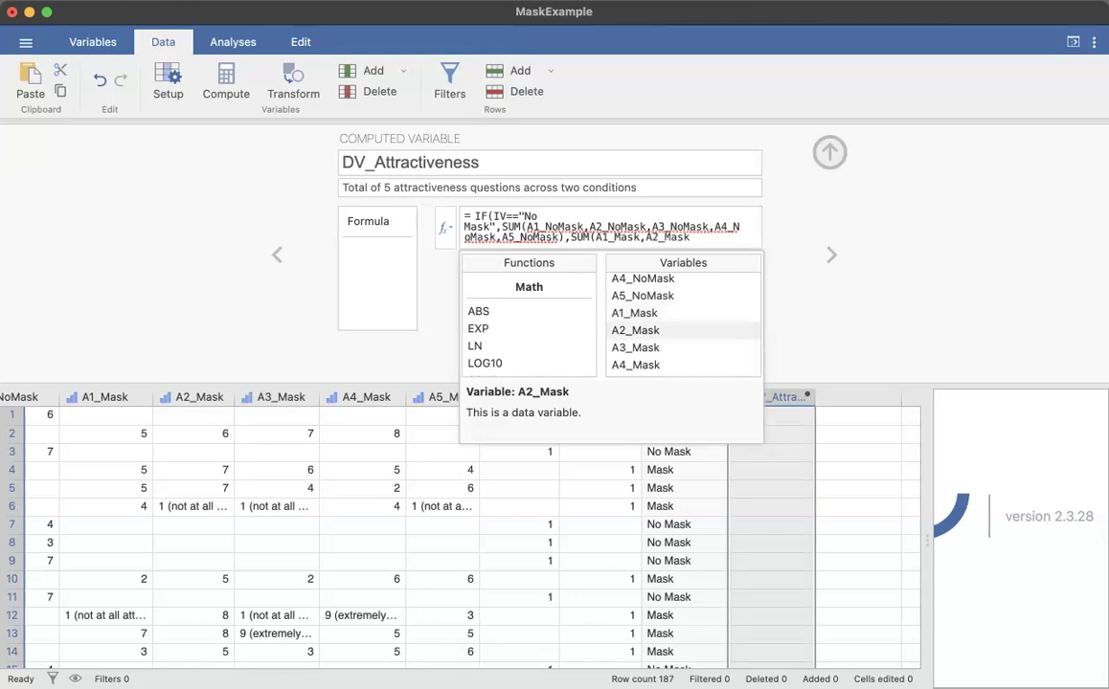
pyautogui.write(',')
# - Add A3_Mask, A4_Mask and A5_Mask to the second SUM, close it and apply
pyautogui.doubleClick(646, 351)
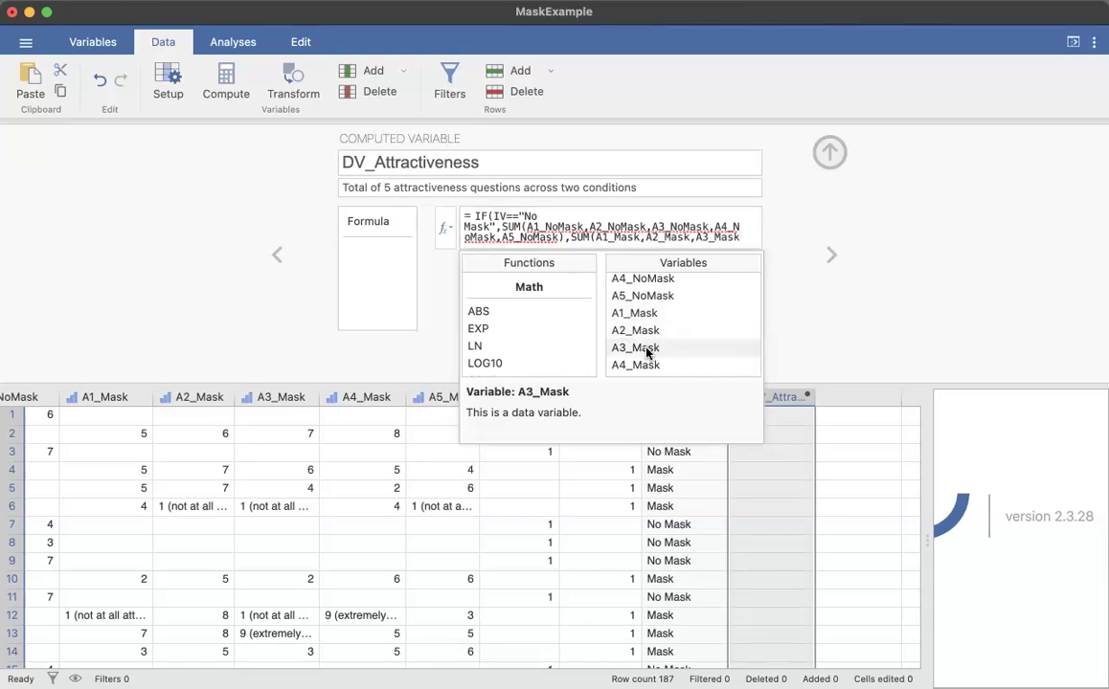
pyautogui.write(',')
pyautogui.doubleClick(639, 373)
pyautogui.write(',A4_Mask,')
pyautogui.scroll(-2, 642, 373)
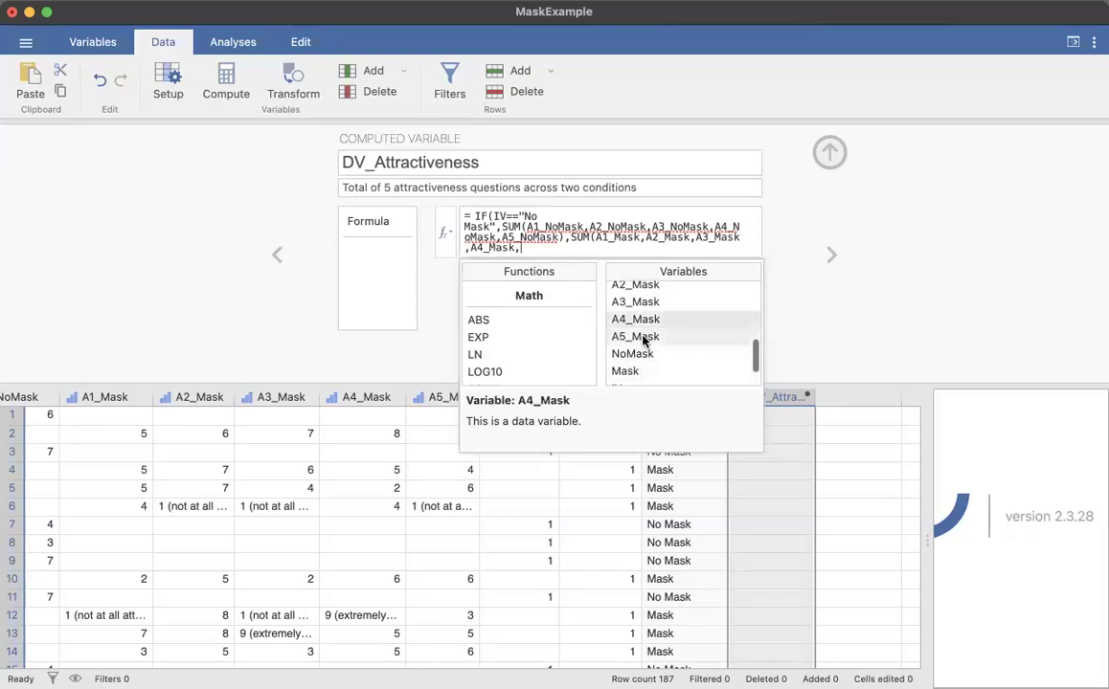
pyautogui.doubleClick(644, 338)
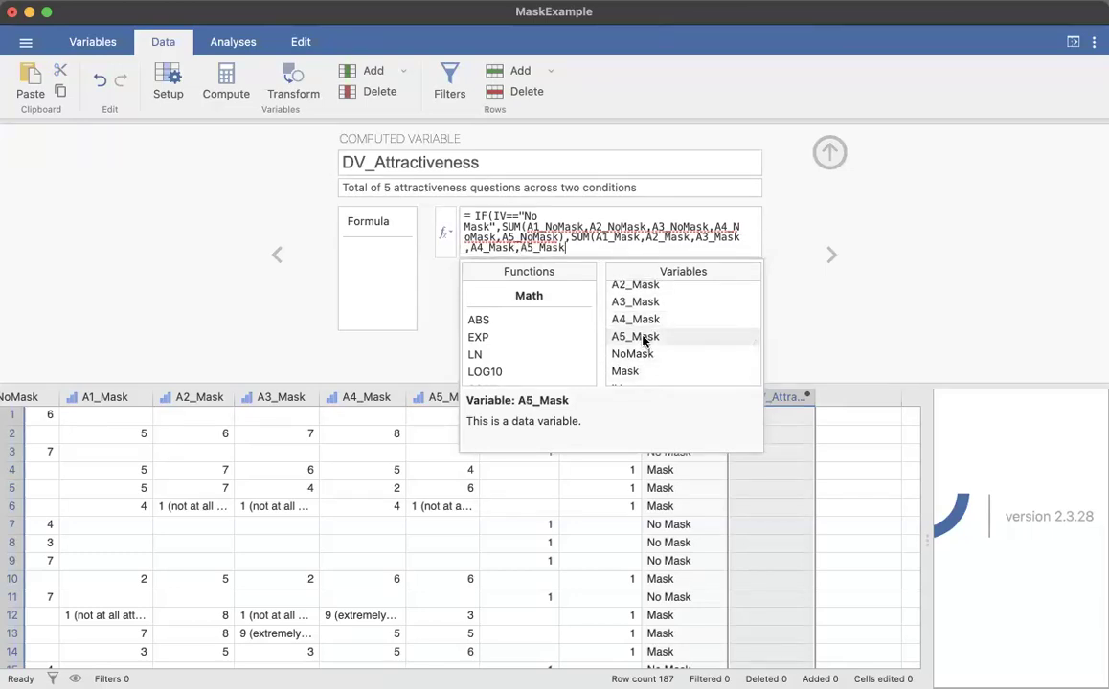
pyautogui.write(')')
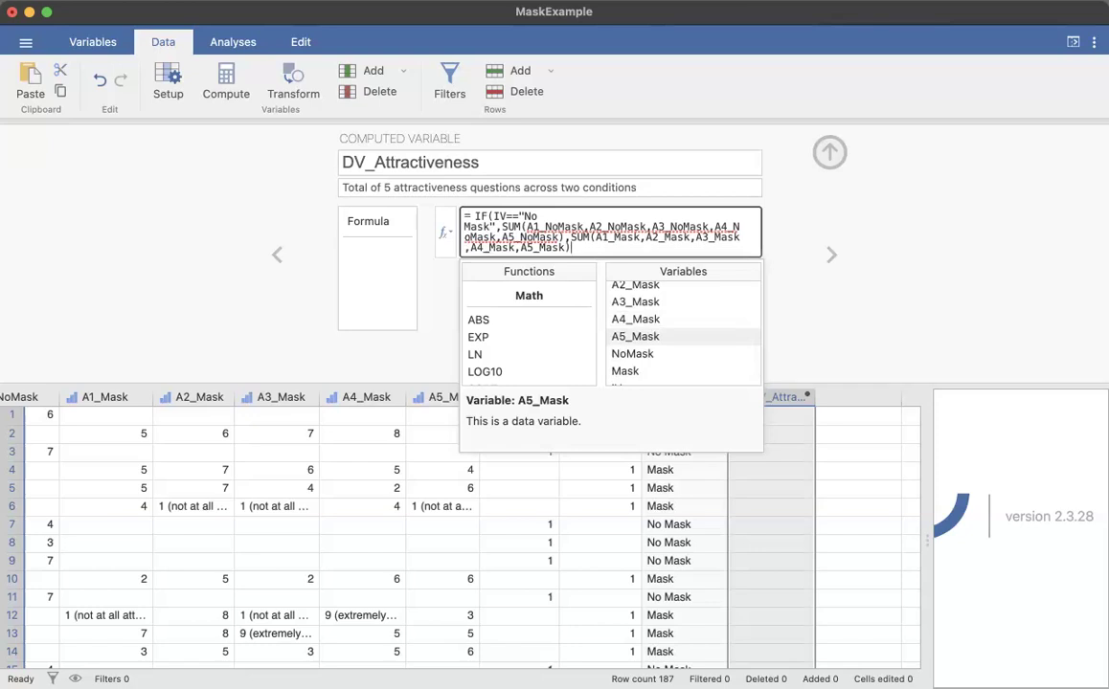
pyautogui.press('Return')
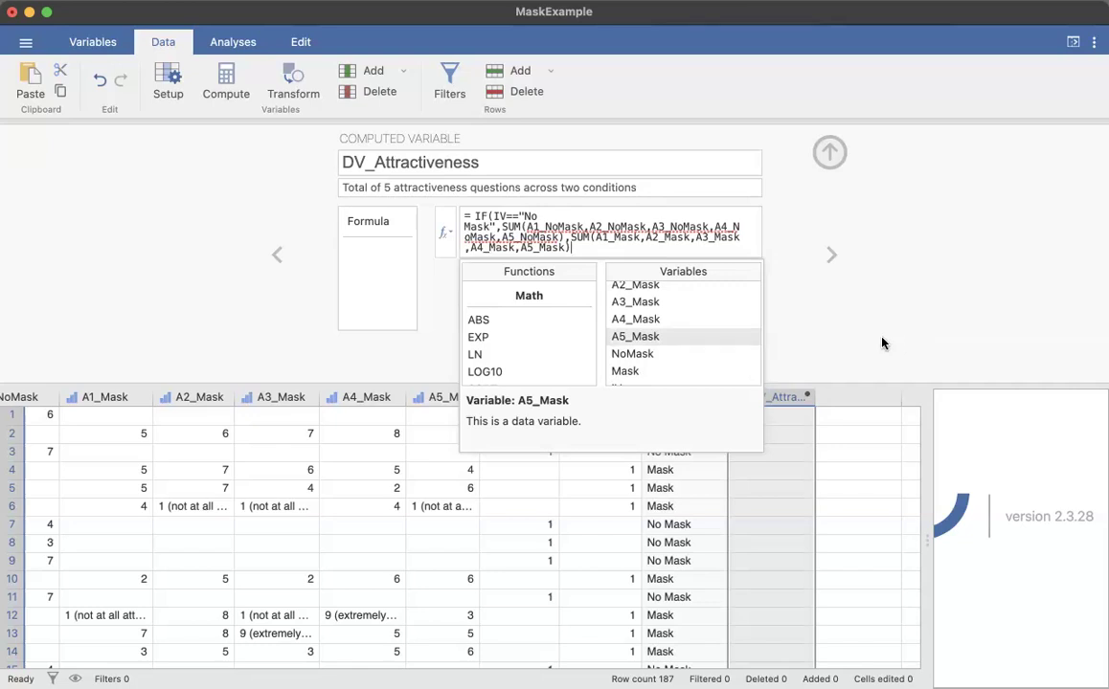
# - Close the IF with a final parenthesis so DV_Attractiveness shows totals like 30, 31, 18
pyautogui.click(883, 343)
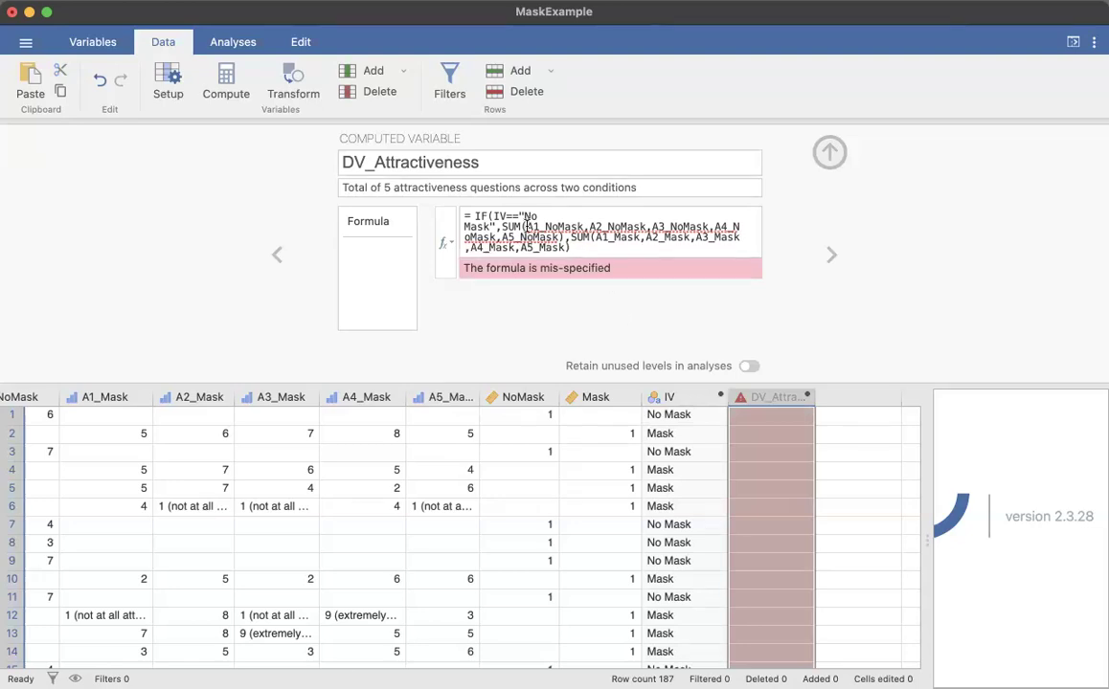
pyautogui.click(490, 217)
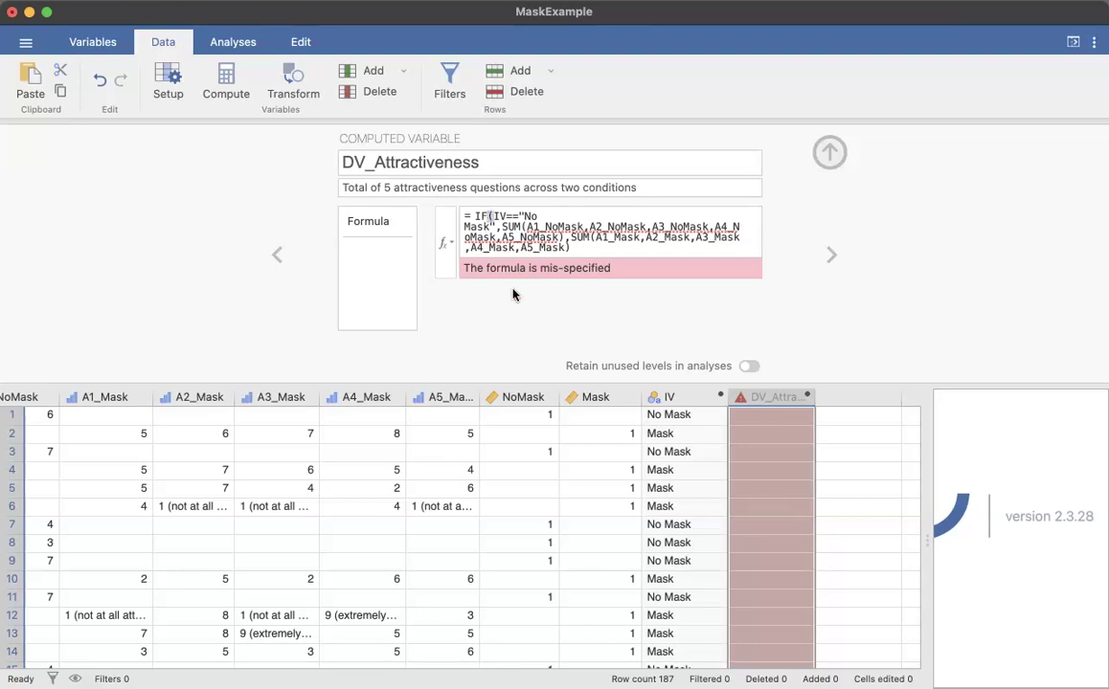
pyautogui.press('super+Down')
pyautogui.write(')')
pyautogui.press('Return')
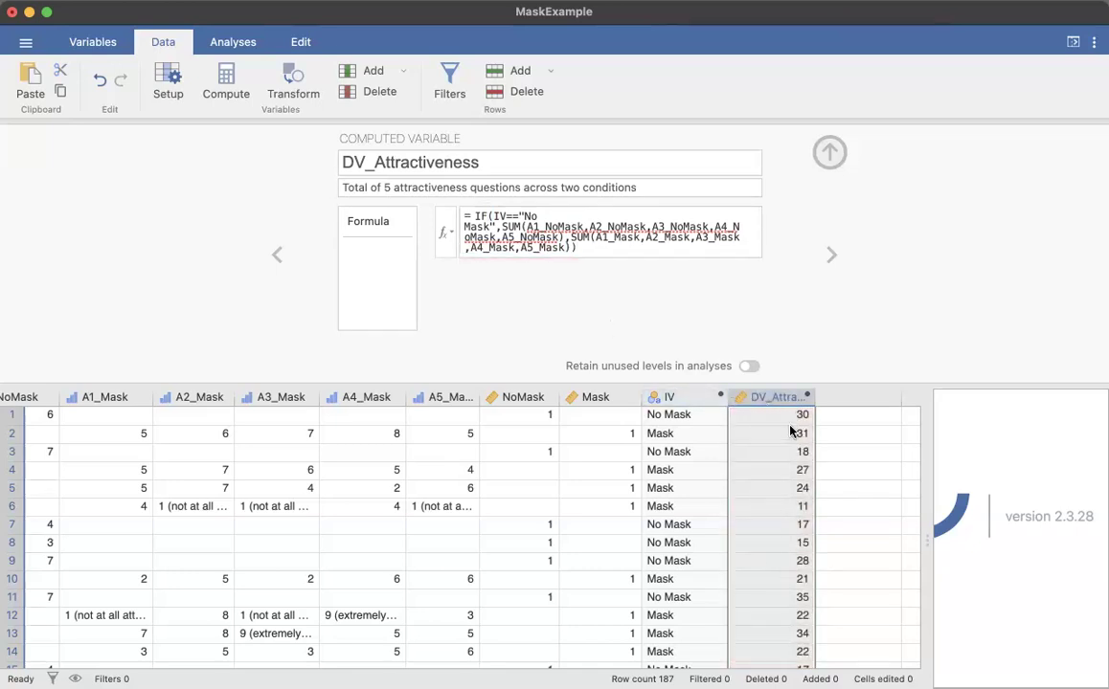
pyautogui.hscroll(1, 782, 541)
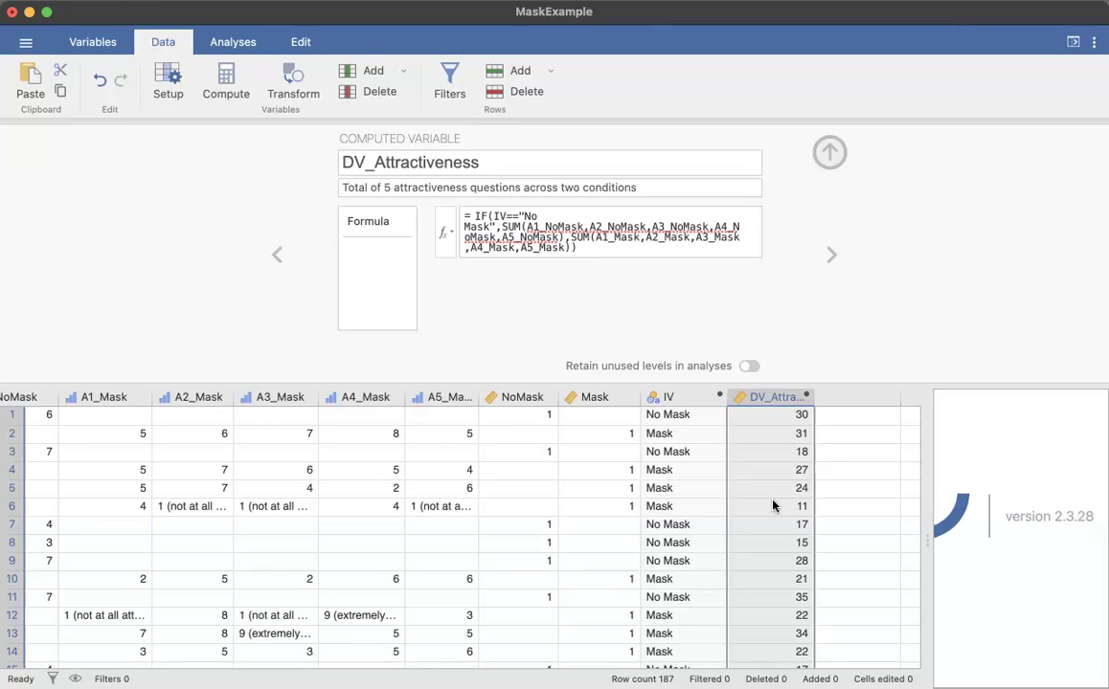
pyautogui.scroll(-3, 773, 506)
pyautogui.scroll(-5, 774, 505)
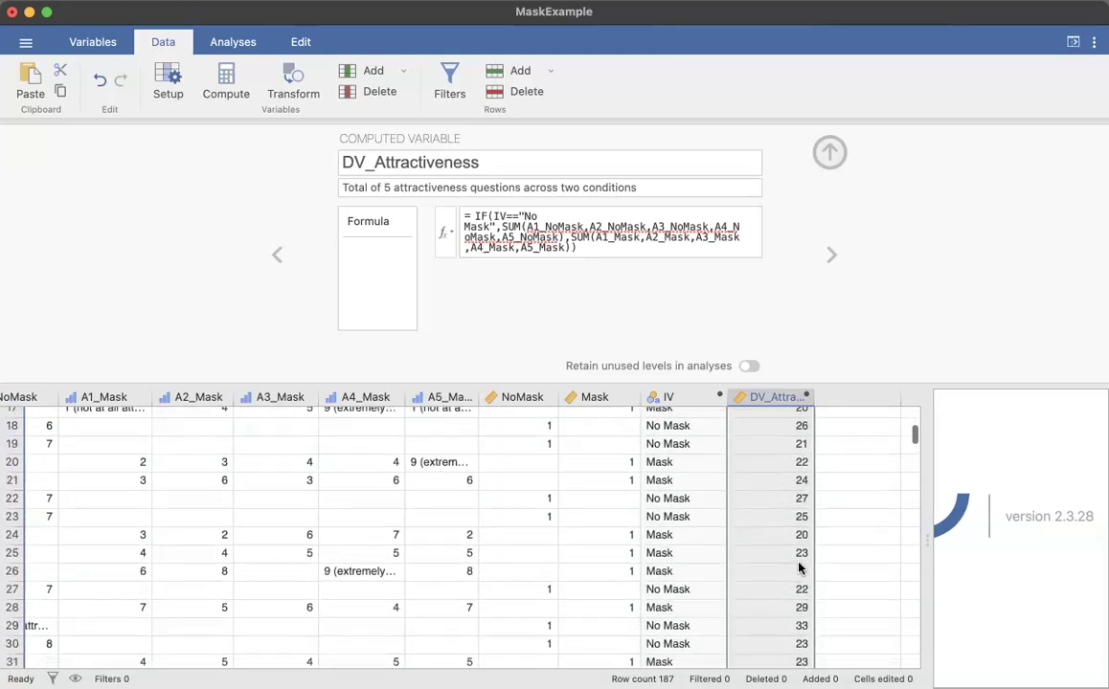
pyautogui.click(678, 570)
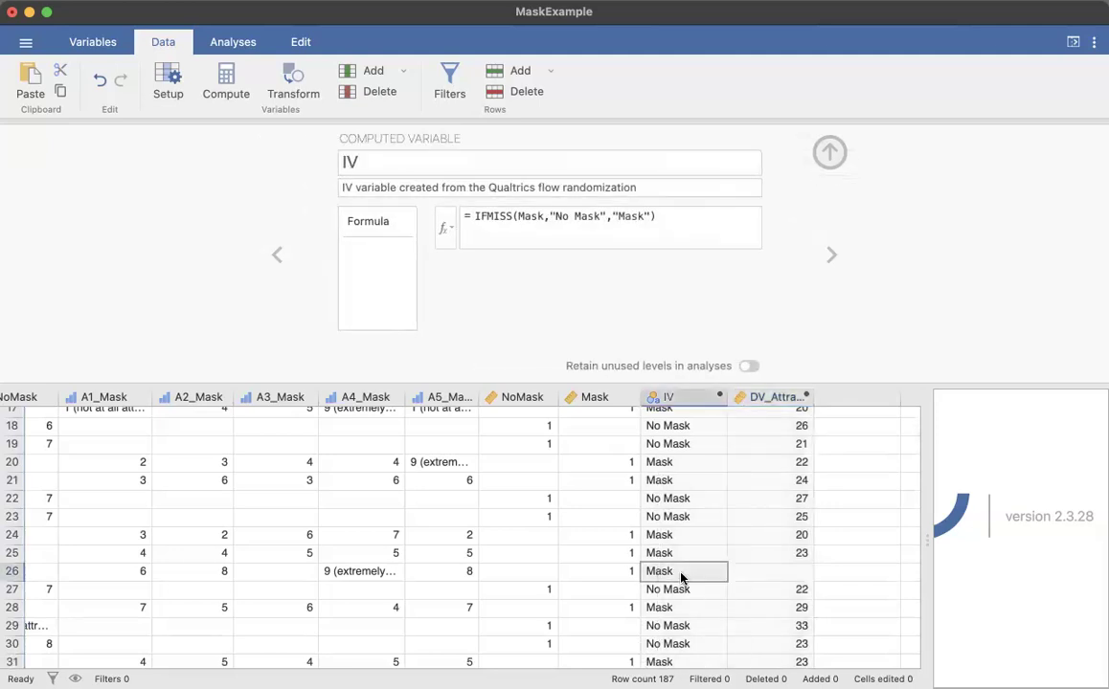
pyautogui.click(333, 572)
pyautogui.moveTo(332, 572); pyautogui.dragTo(118, 575)
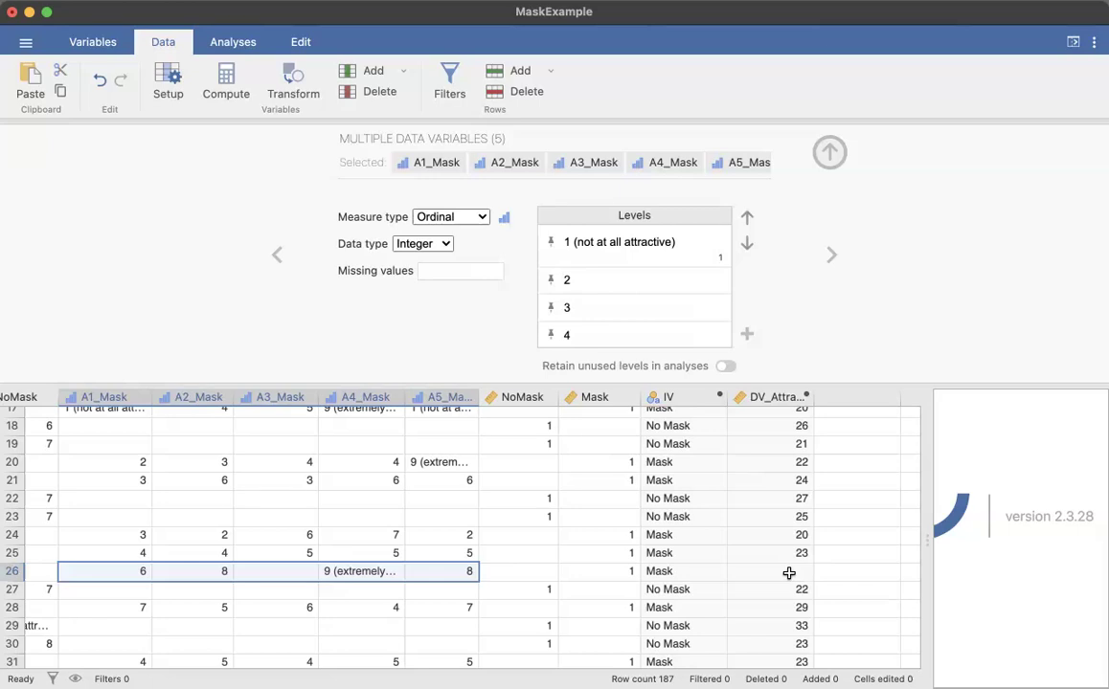
pyautogui.scroll(10, 807, 580)
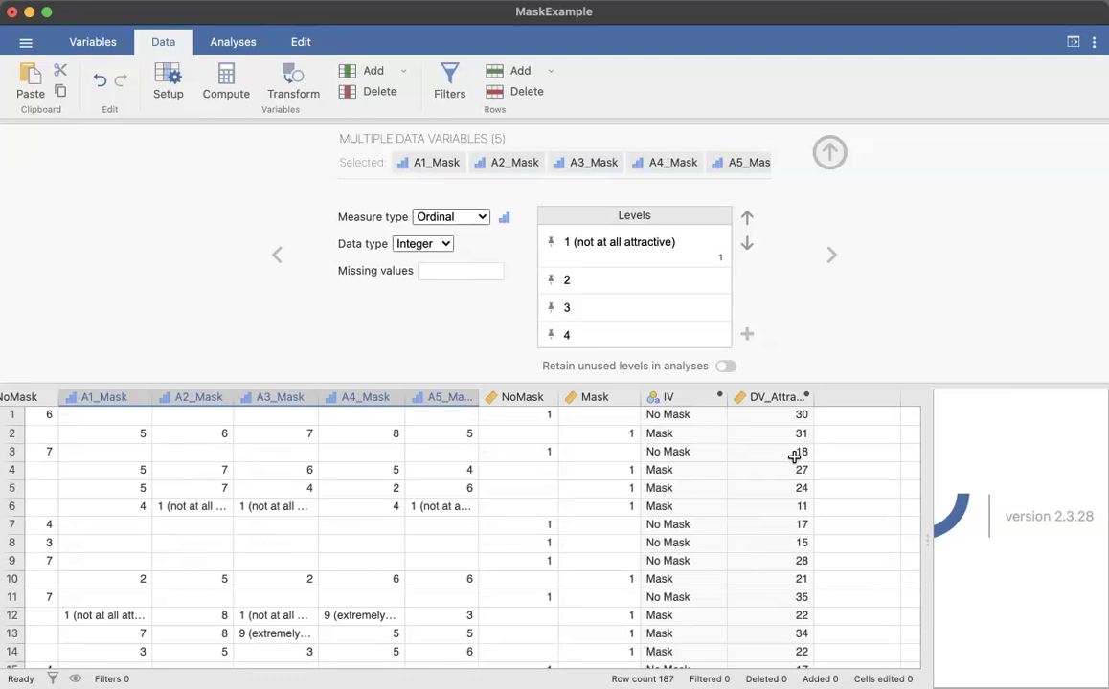
pyautogui.click(794, 397)
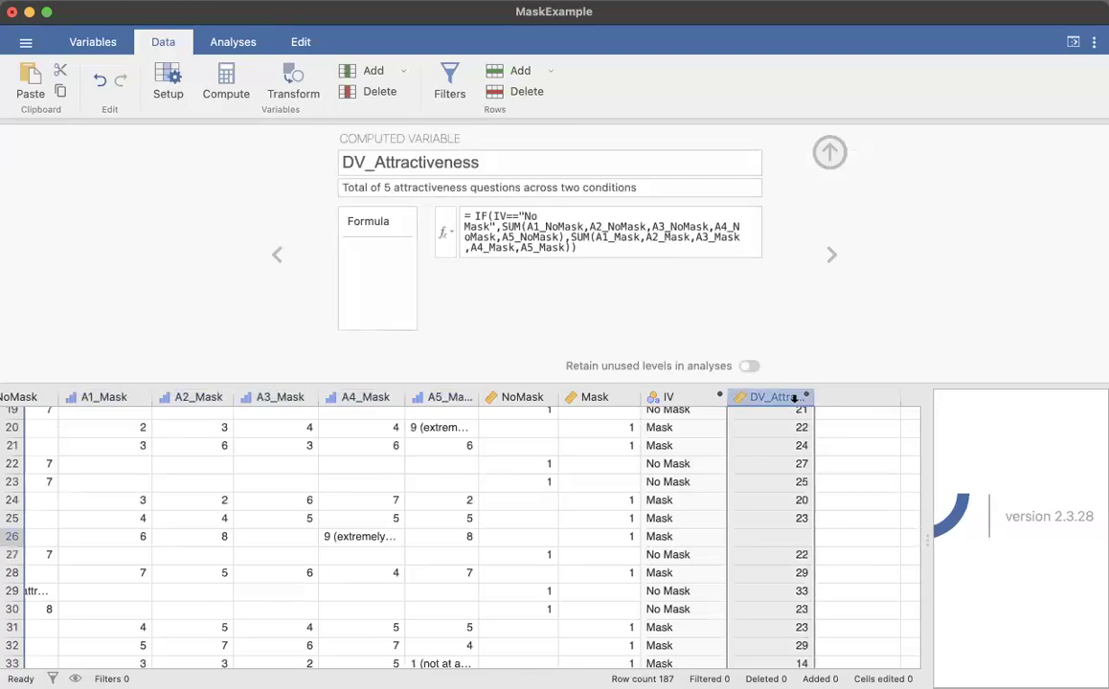